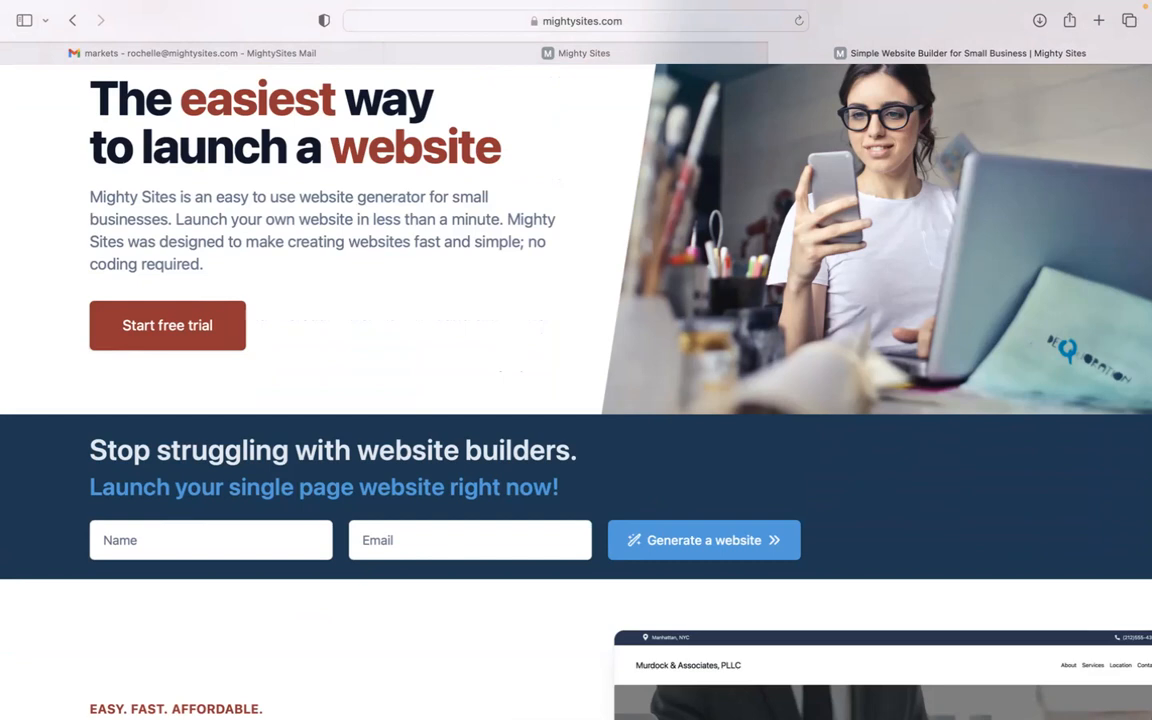
Step: Scroll through the Mighty Sites page, highlighting the paragraph that describes Mighty Sites
scroll(576, 390, down, 4)
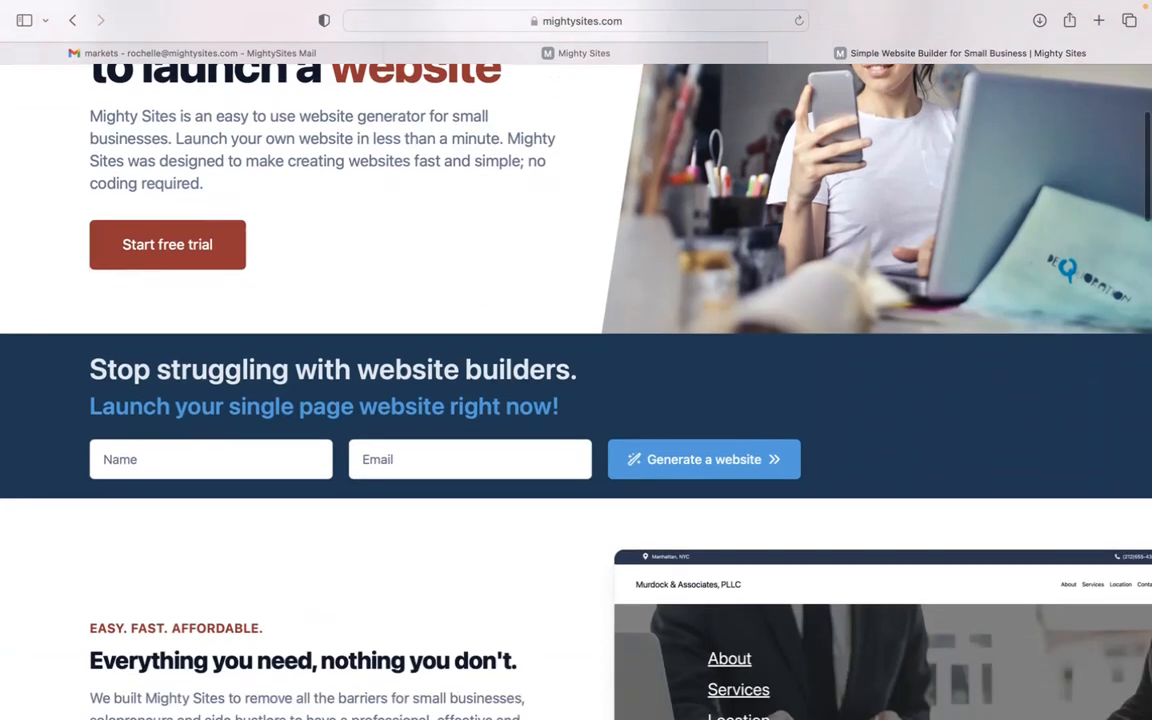
scroll(576, 390, down, 3)
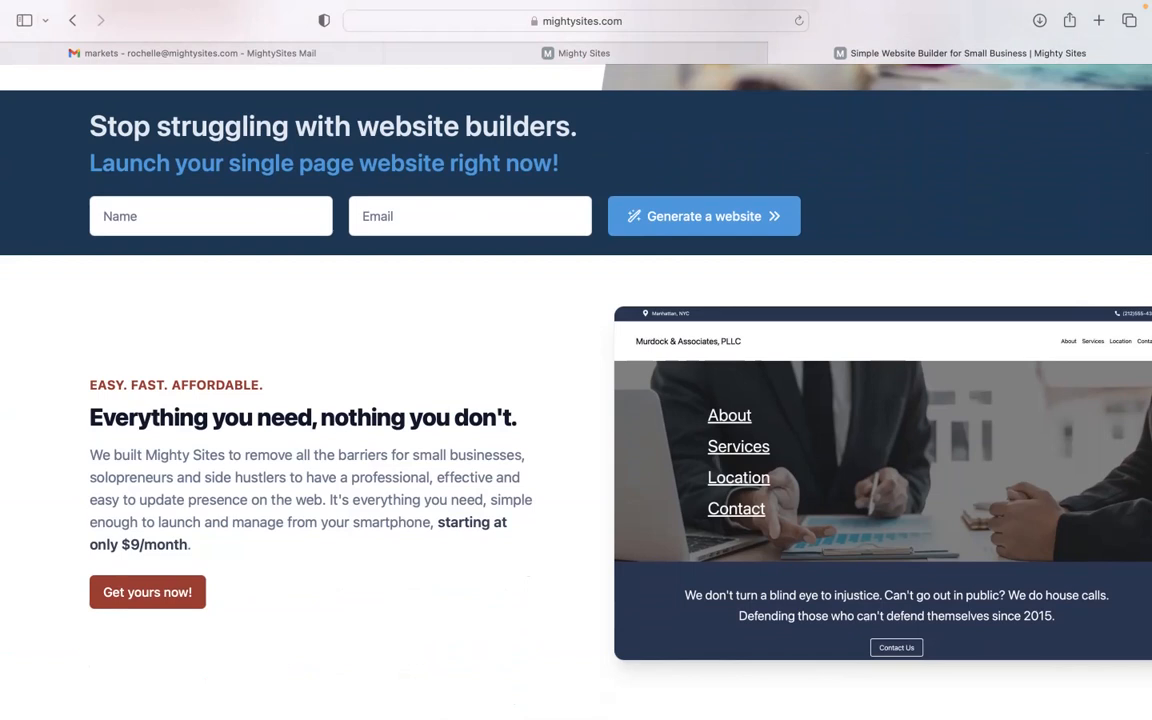
scroll(576, 390, down, 2)
scroll(576, 390, down, 2)
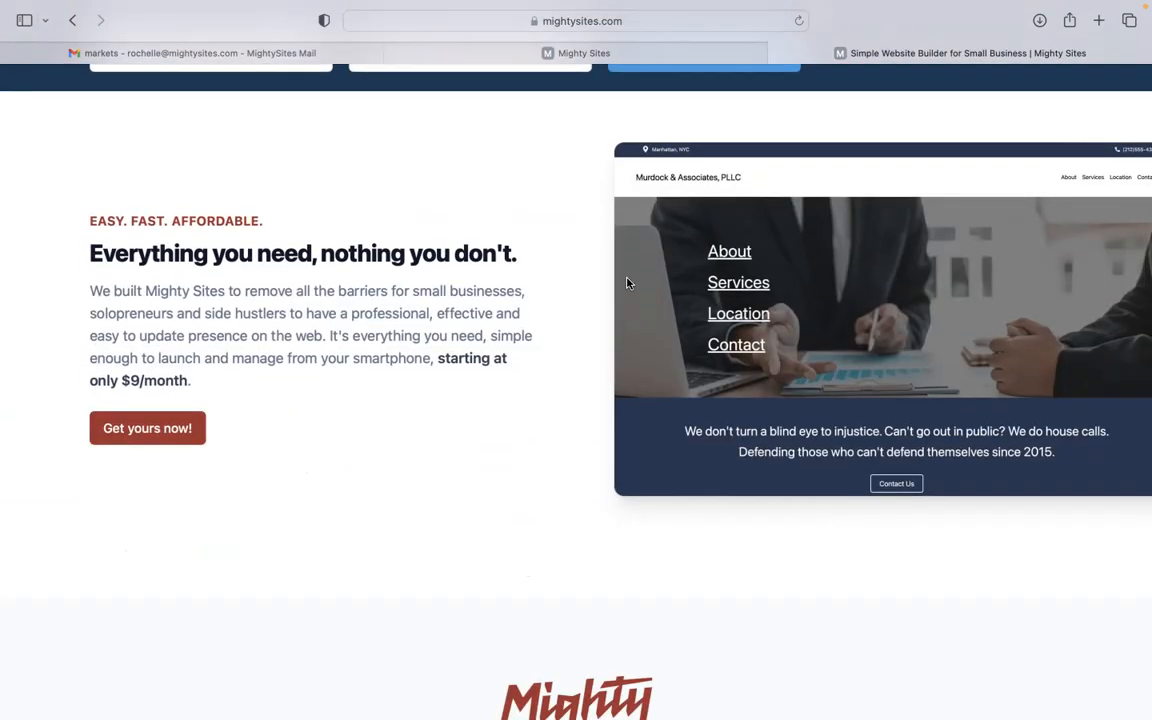
drag(77, 291, 274, 382)
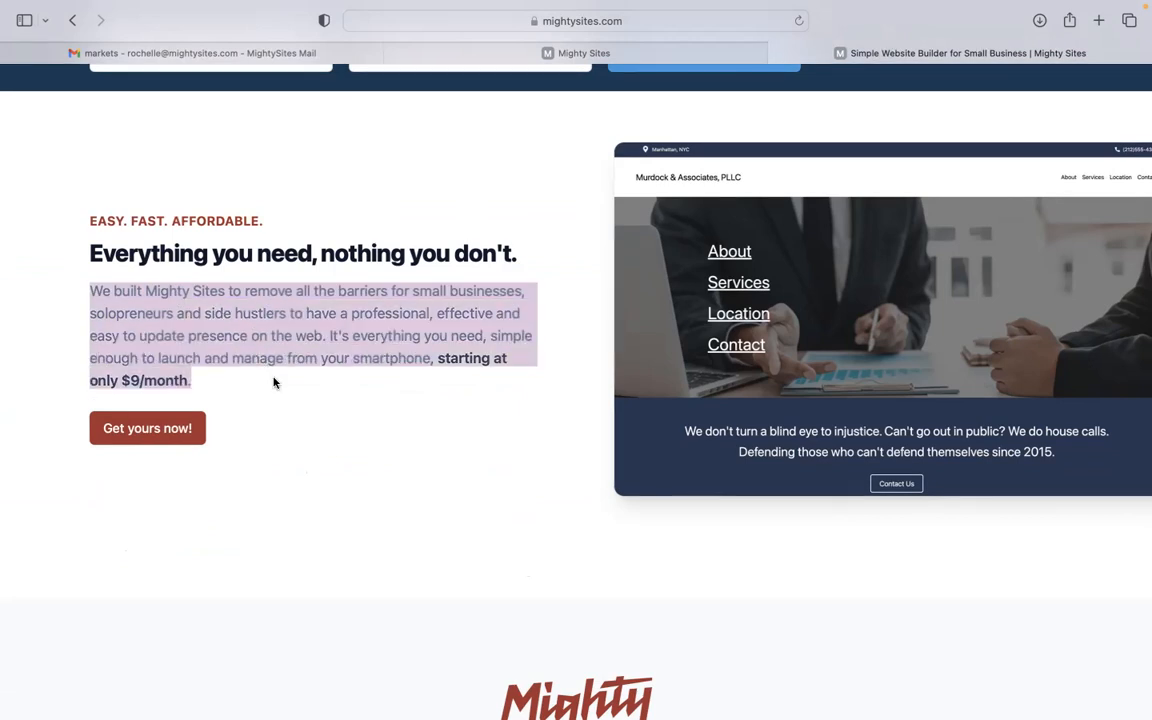
scroll(274, 382, down, 3)
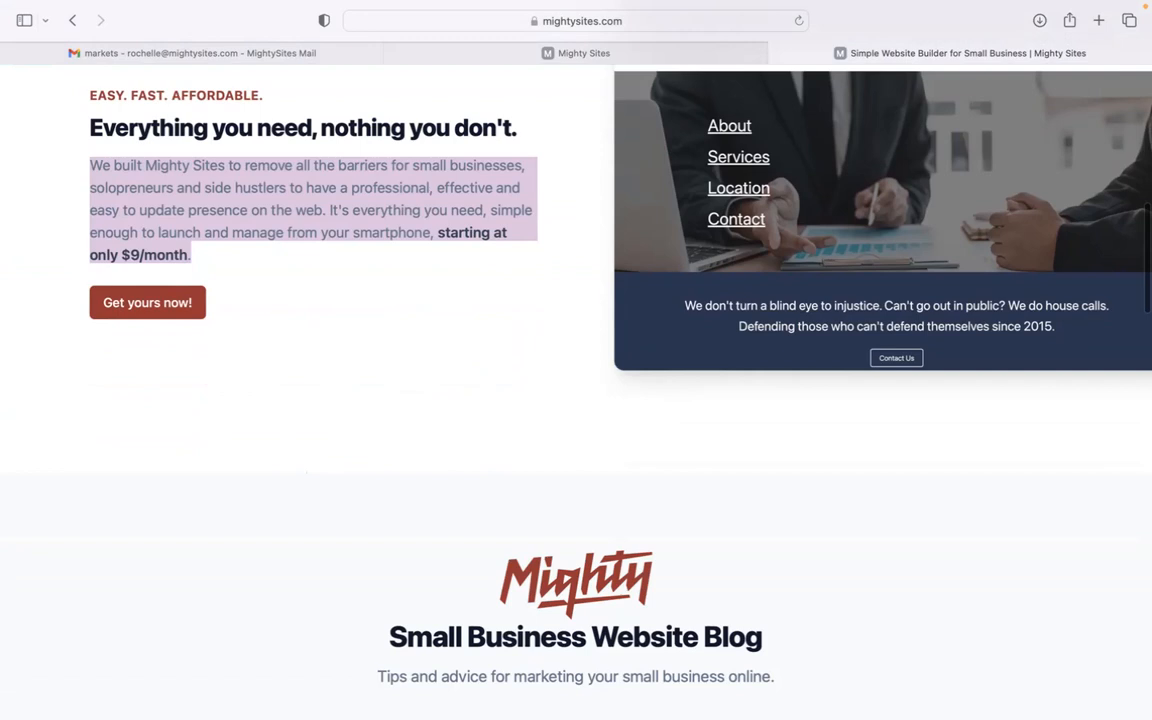
scroll(576, 360, down, 5)
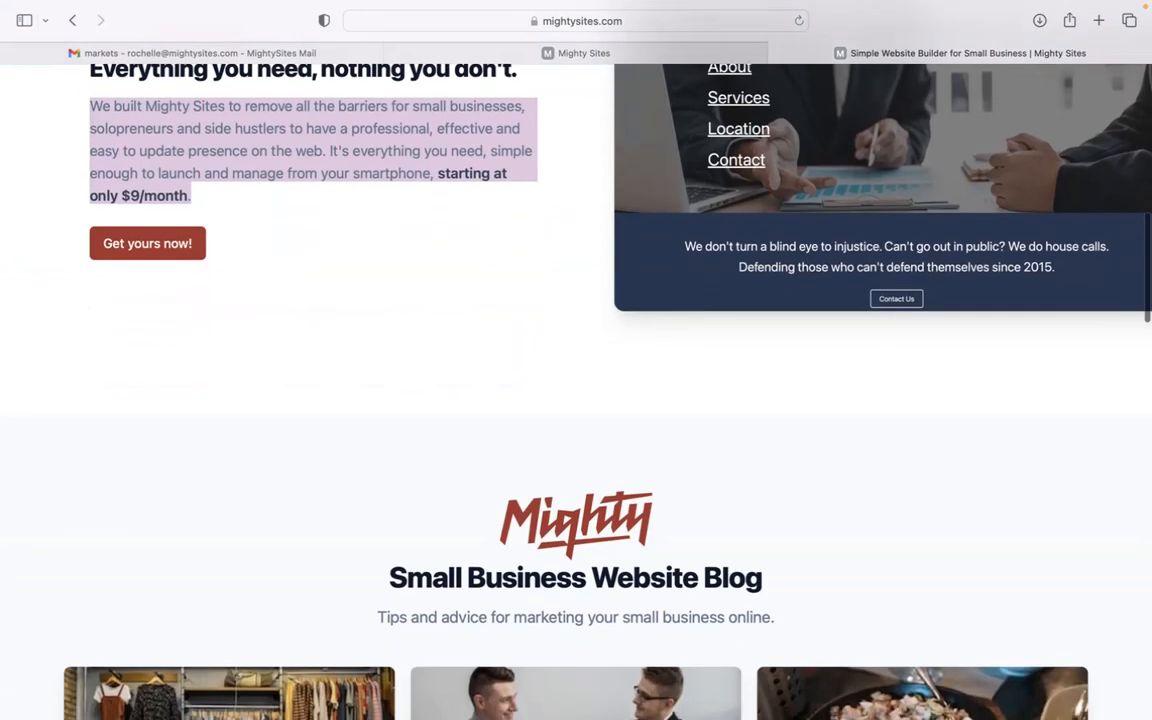
scroll(576, 360, down, 8)
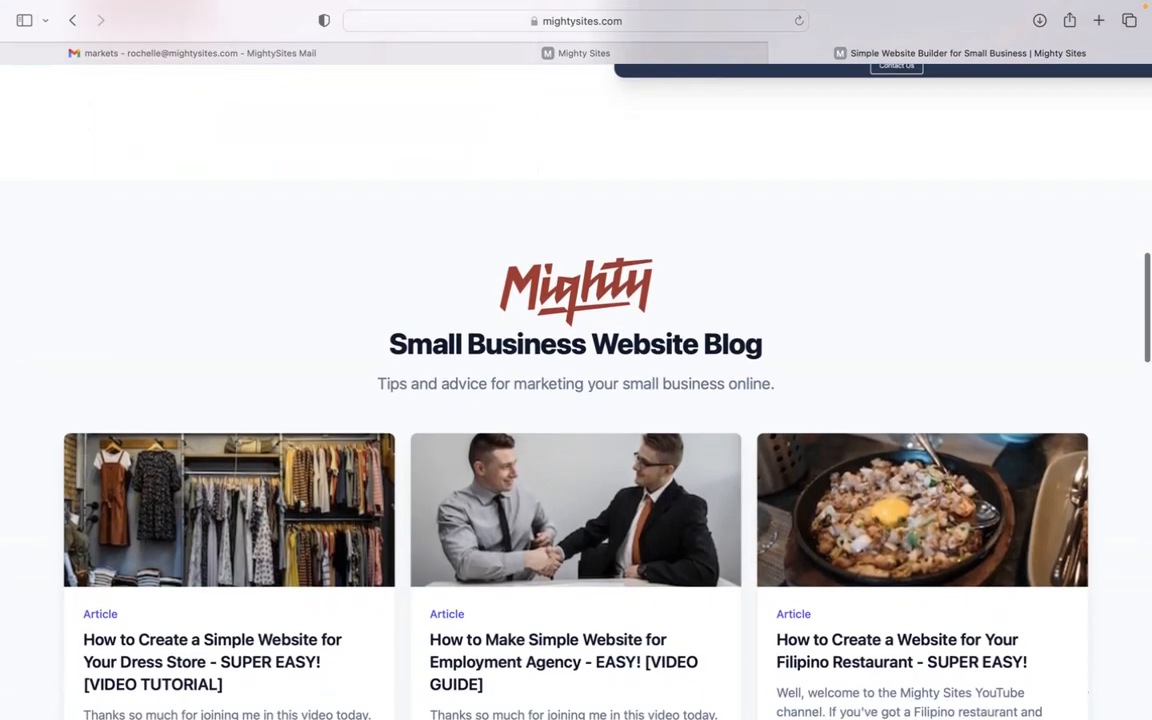
scroll(557, 75, down, 10)
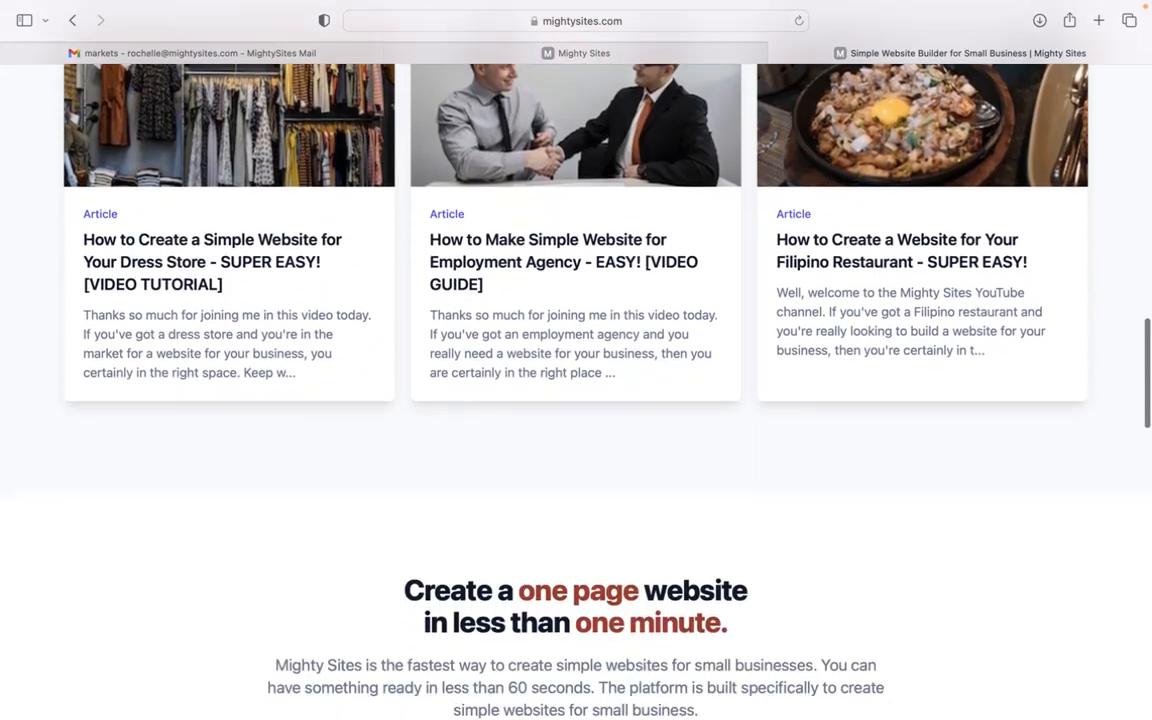
Step: Start a new site and choose the Diaper Service market from a 'diape' search
click(603, 52)
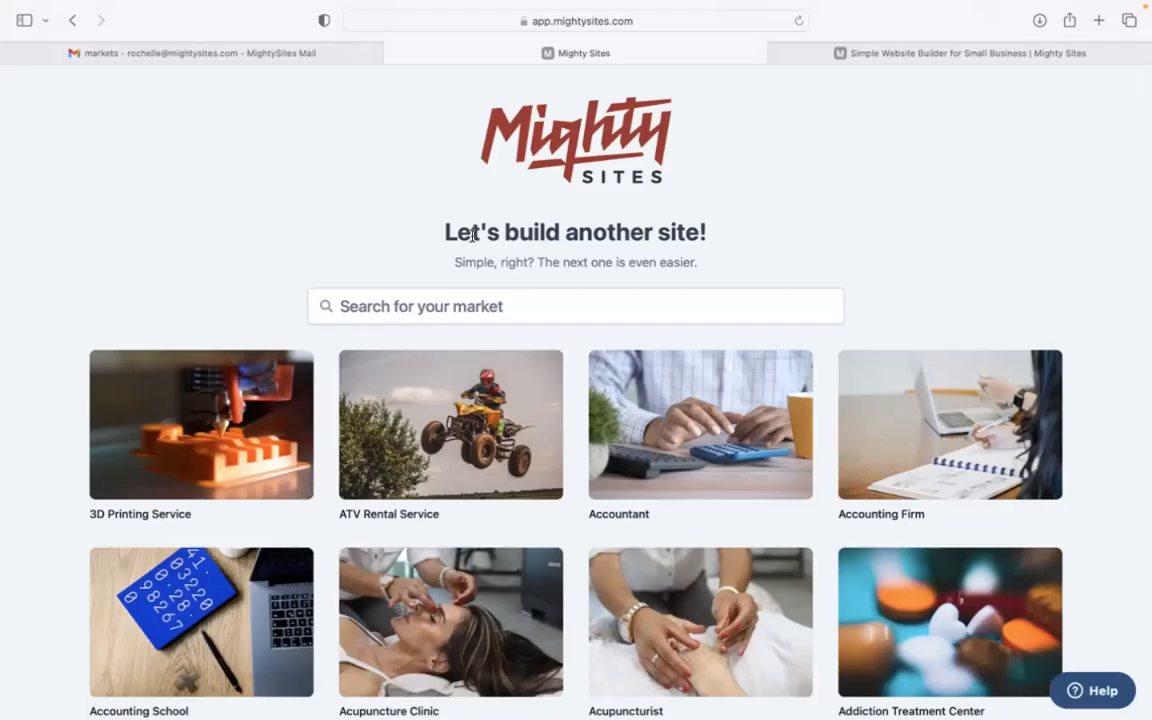
scroll(300, 250, down, 1)
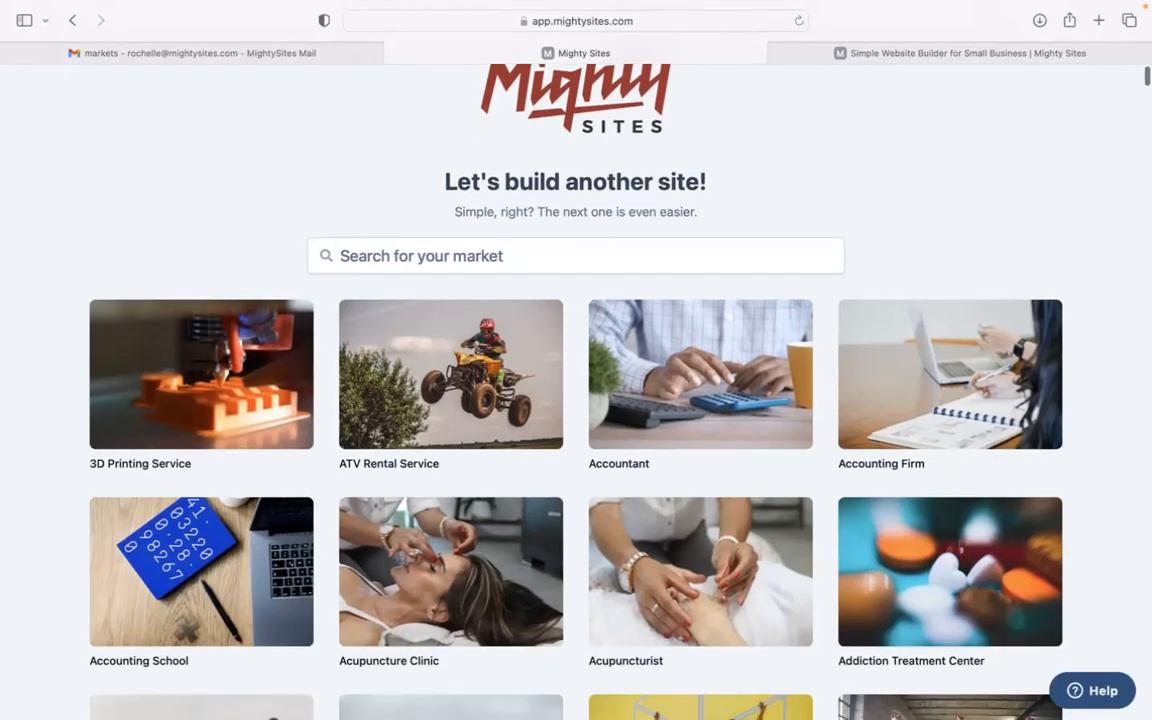
scroll(247, 146, down, 10)
scroll(576, 390, down, 8)
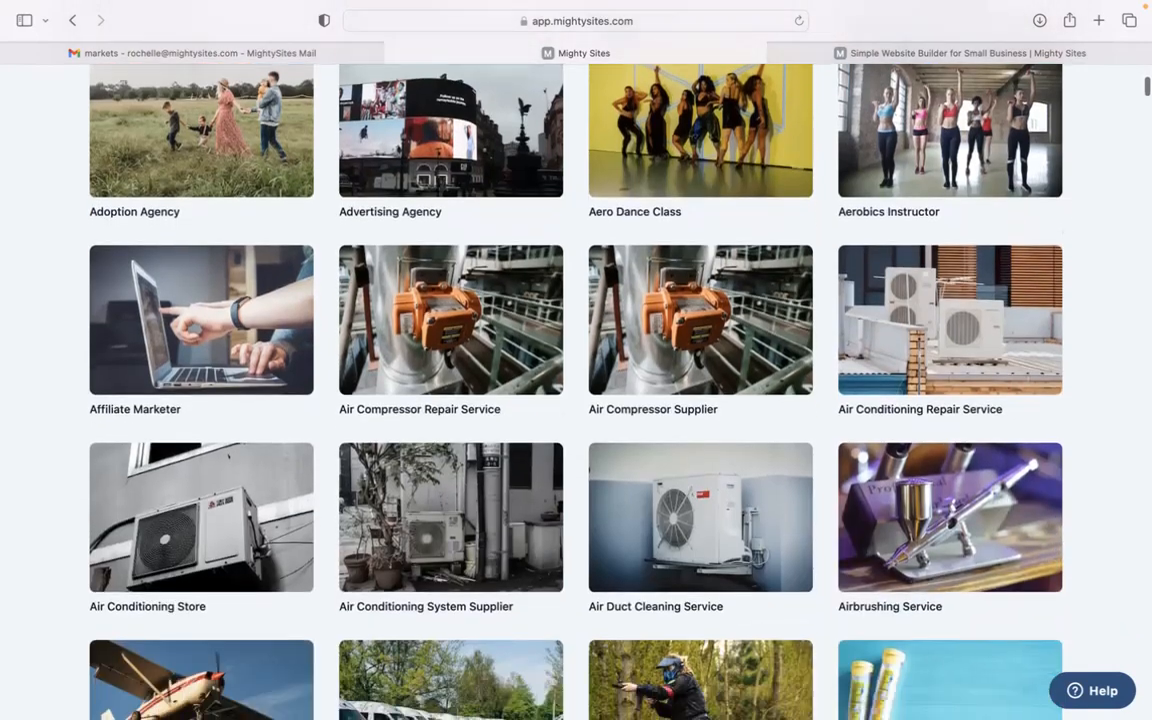
scroll(313, 203, up, 20)
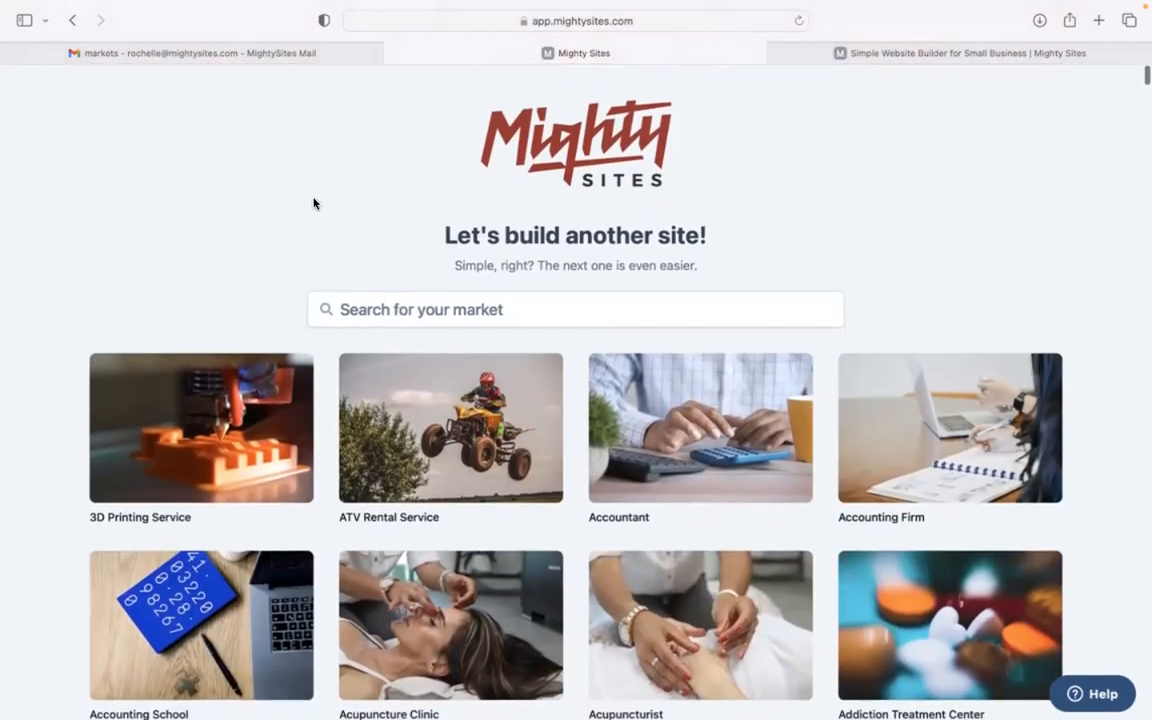
click(393, 310)
text(diaper)
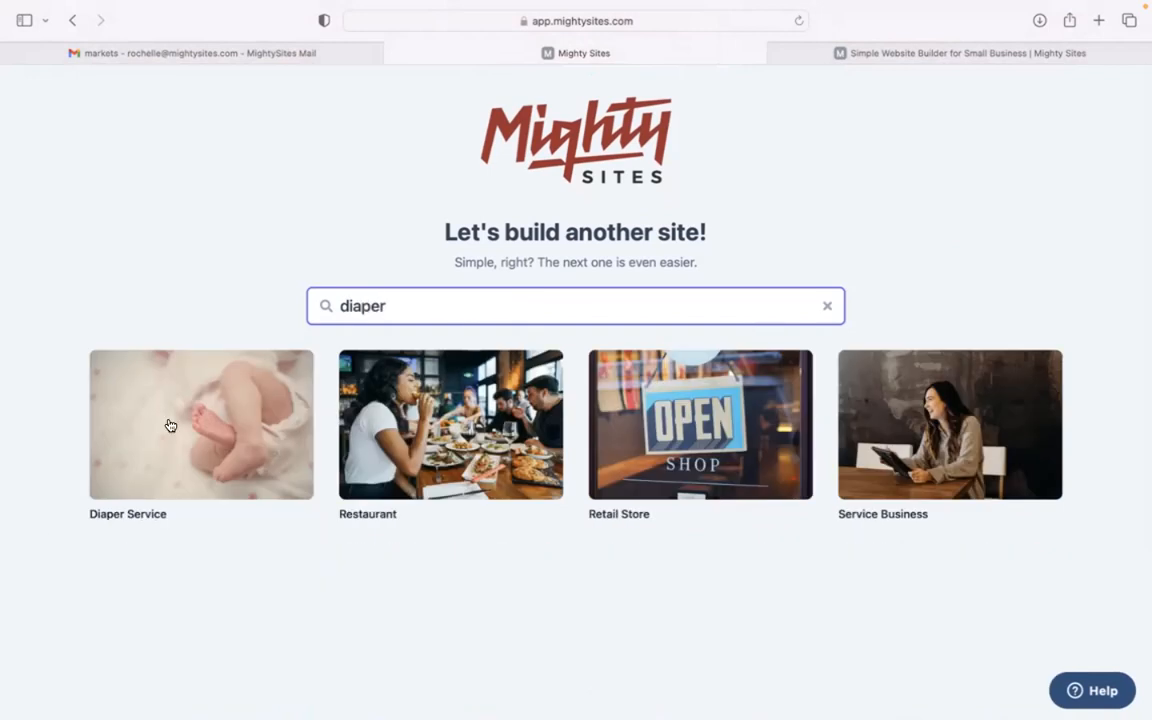
click(209, 426)
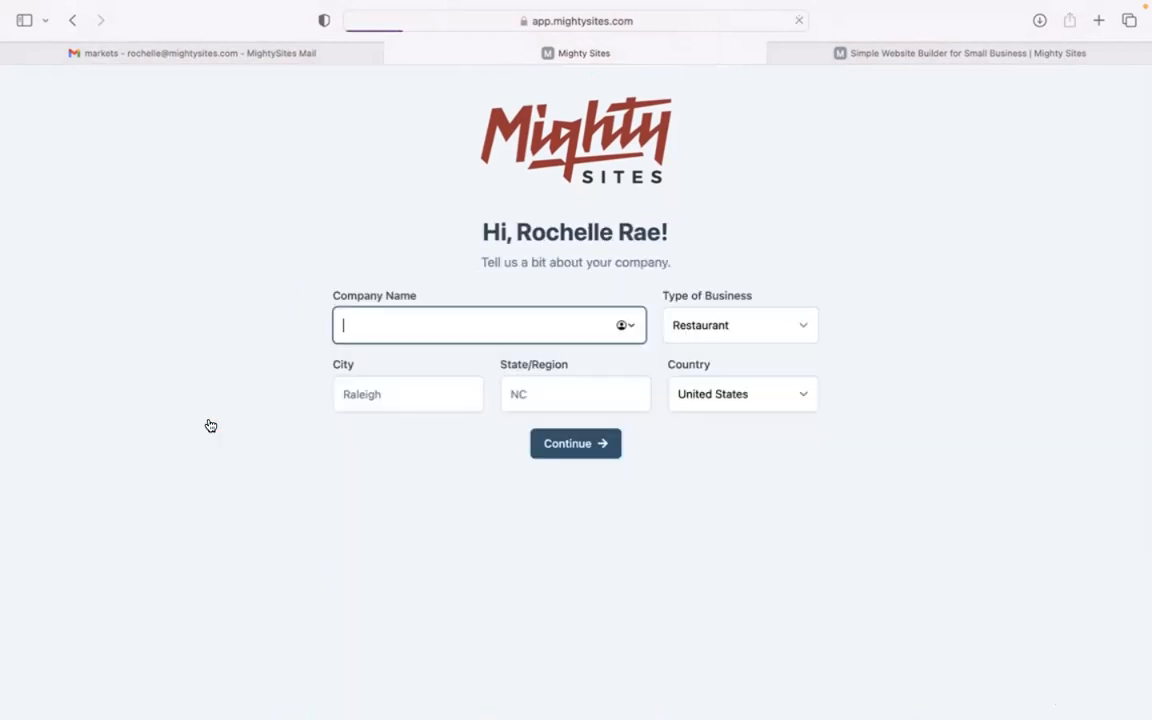
Step: Enter 'Baby Cuddles D…' as company, Denver, Colorado, business type Service, and continue
text(Bab)
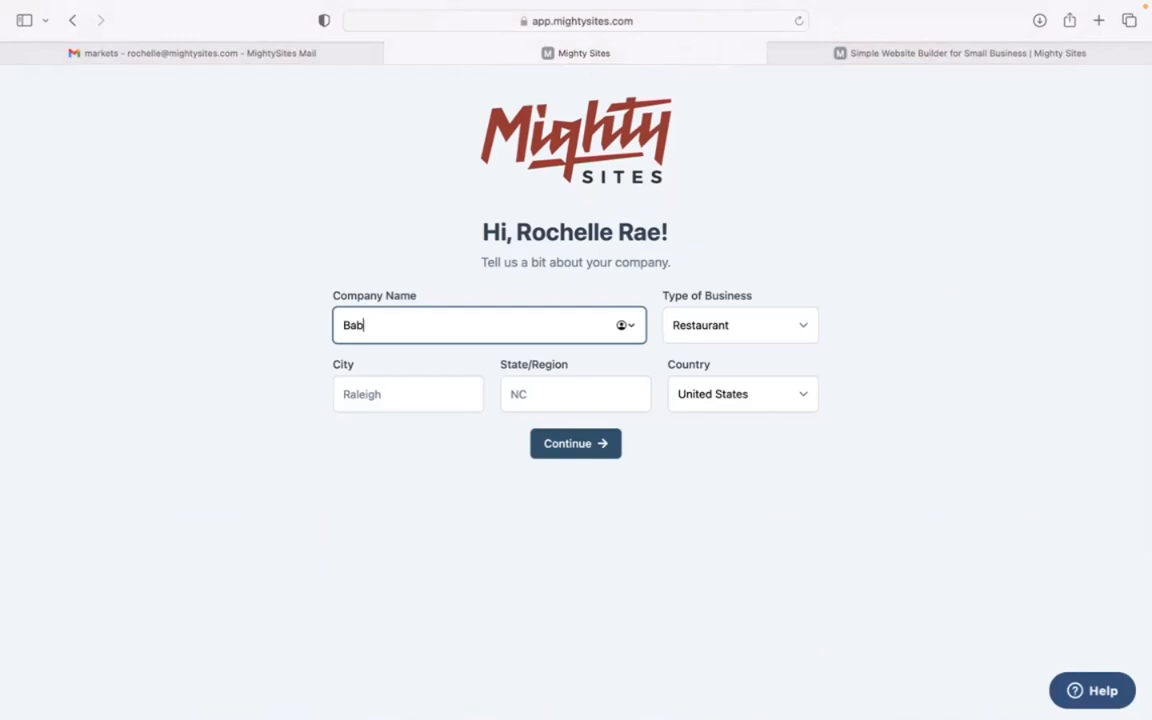
text(y Cuddles Diapers)
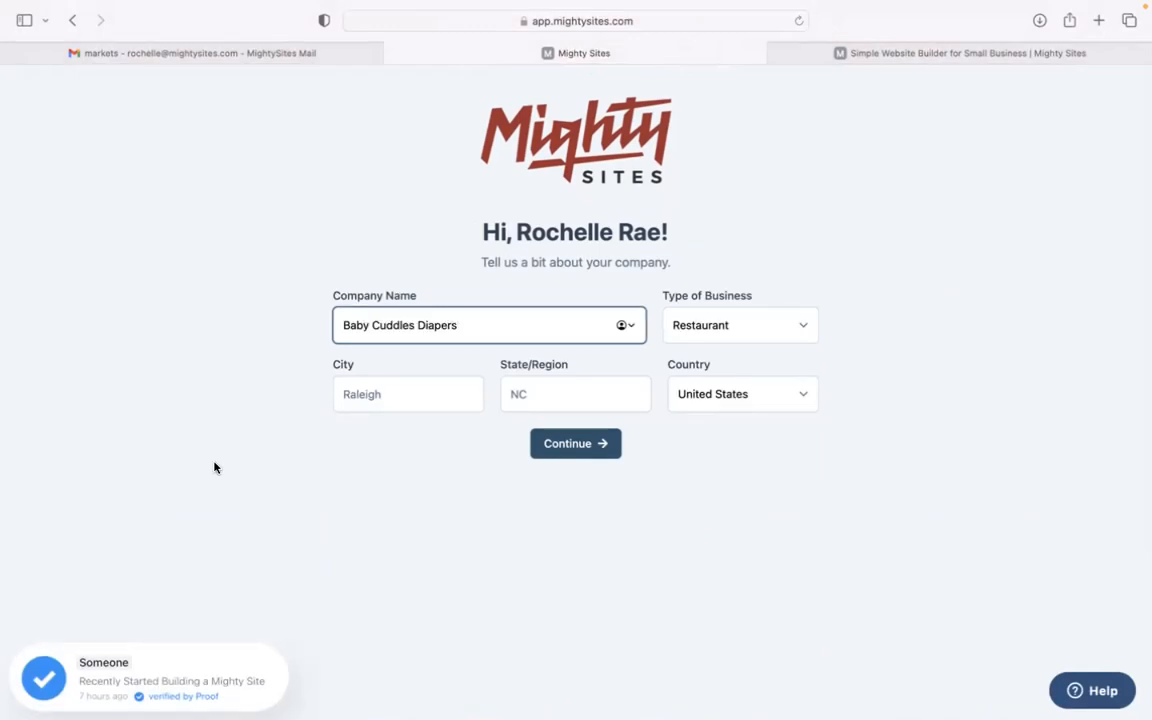
click(391, 402)
text(Denver)
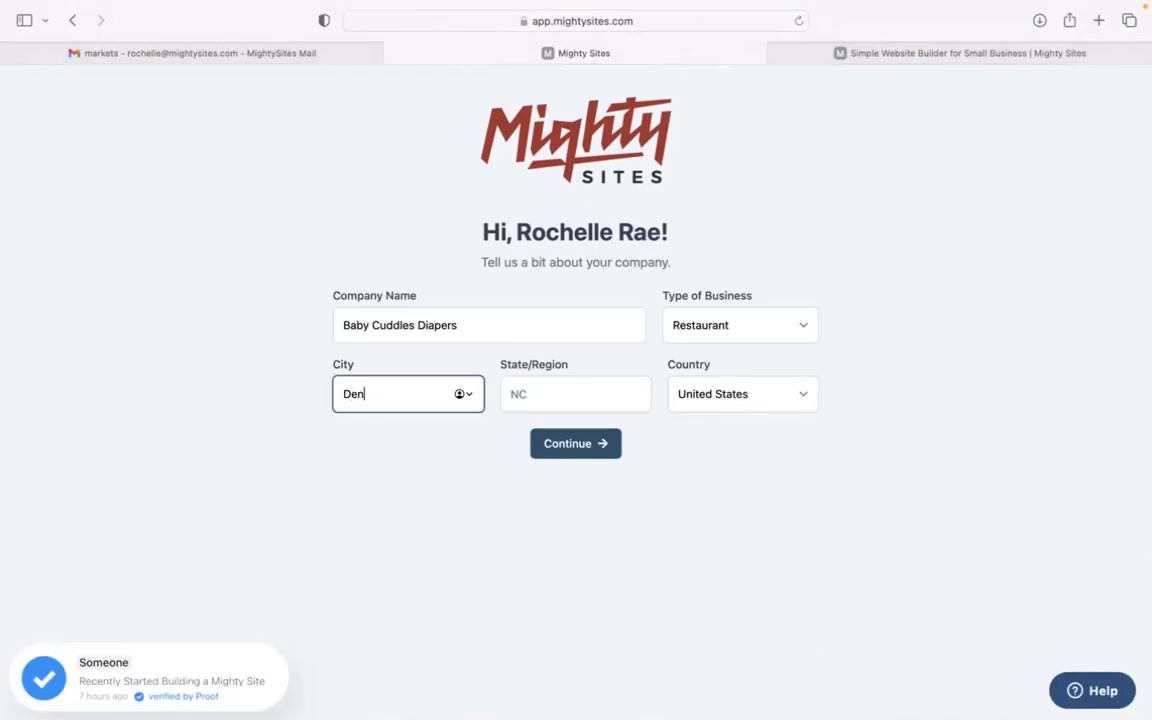
click(534, 394)
text(c)
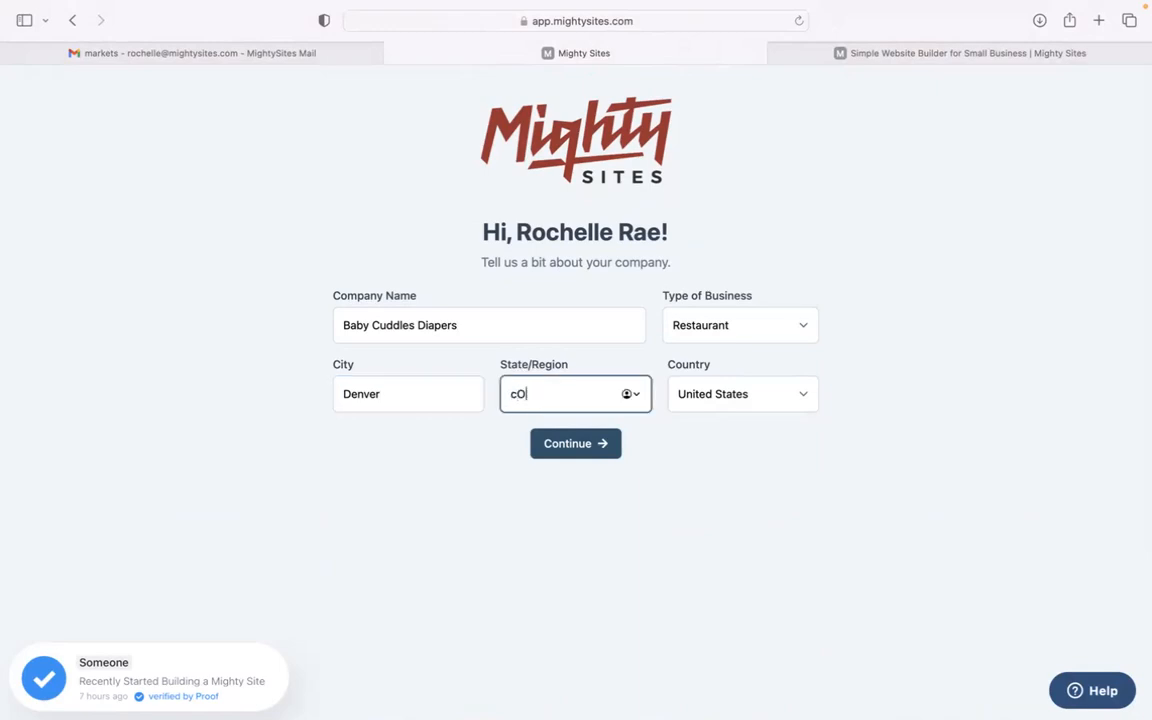
text(olorado)
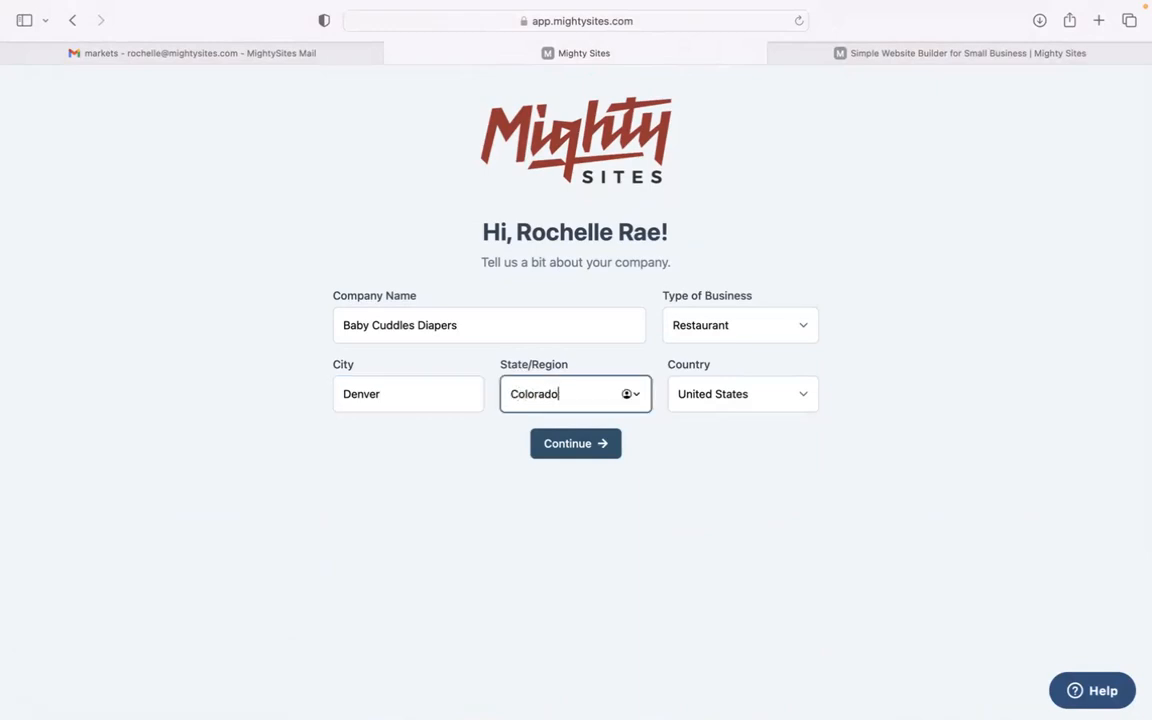
click(704, 331)
click(730, 352)
click(578, 451)
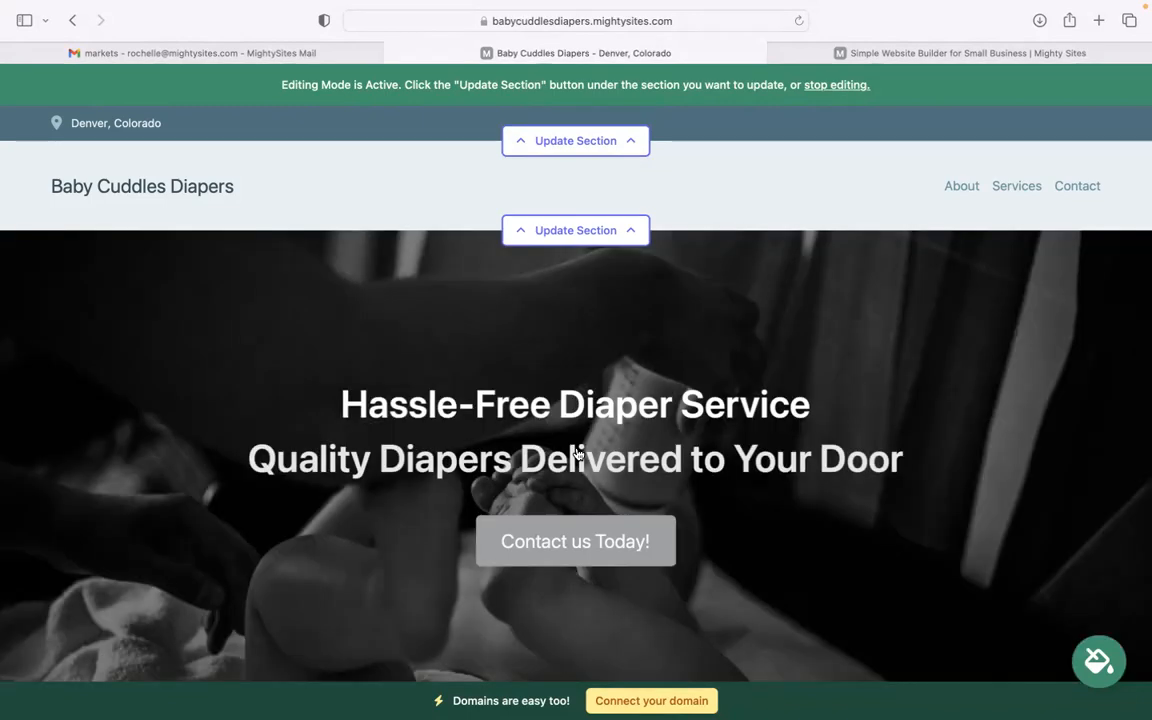
Step: Scroll through the generated diaper site and select the doorstep-delivery intro paragraph to inspect it
scroll(577, 454, down, 3)
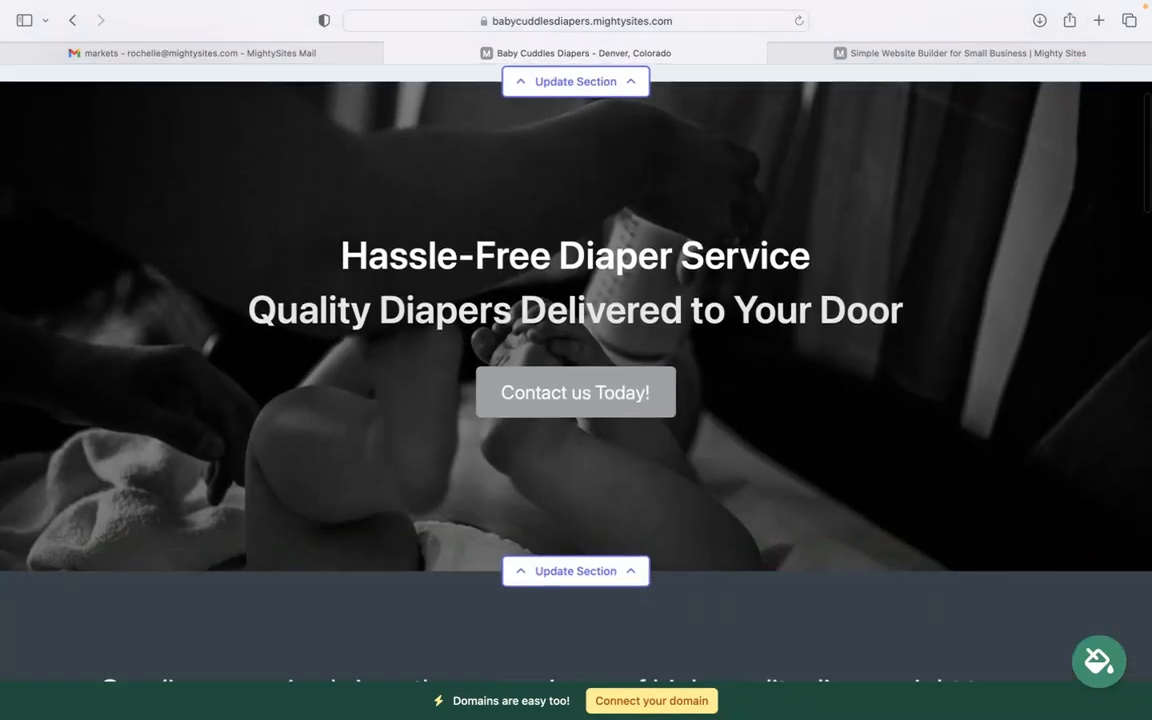
scroll(576, 400, down, 6)
drag(100, 376, 357, 376)
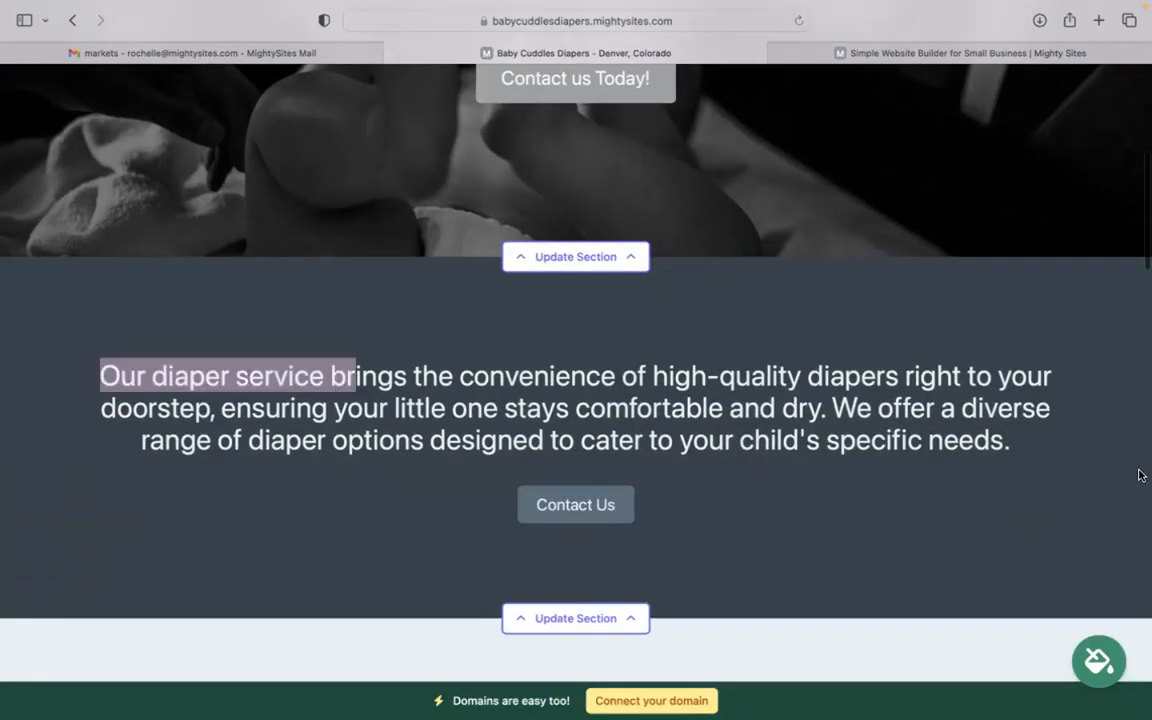
triple_click(765, 416)
click(432, 309)
scroll(432, 309, down, 10)
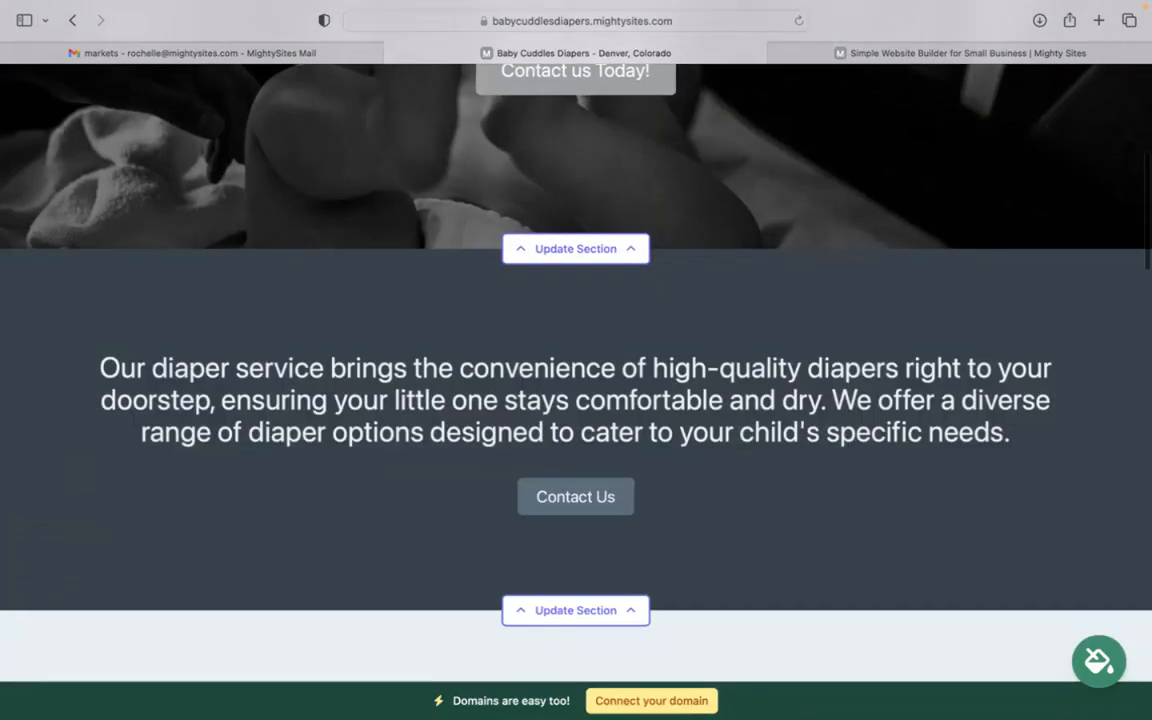
scroll(844, 224, up, 15)
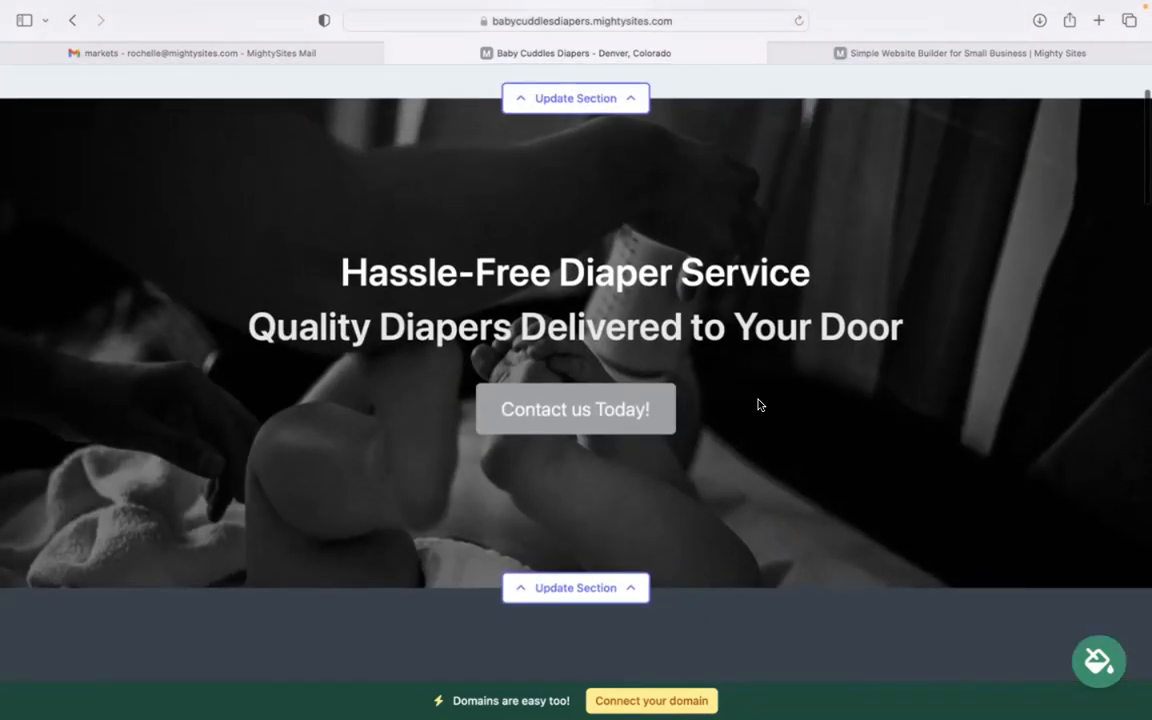
scroll(758, 404, down, 3)
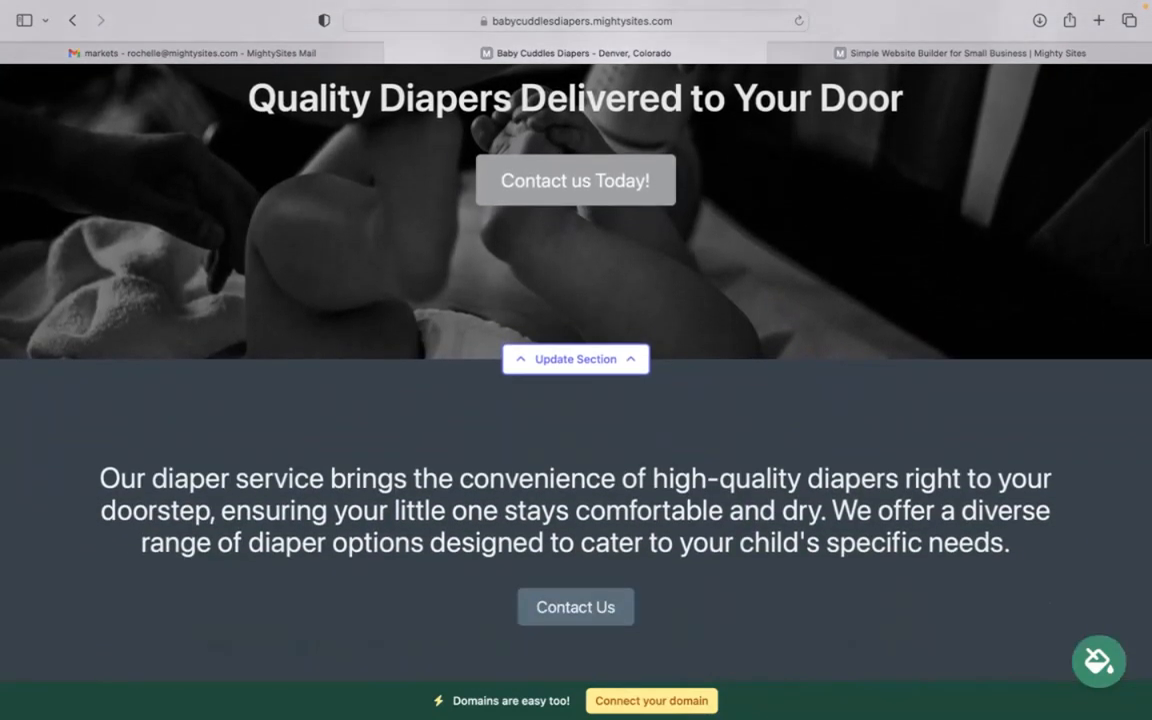
scroll(731, 541, down, 8)
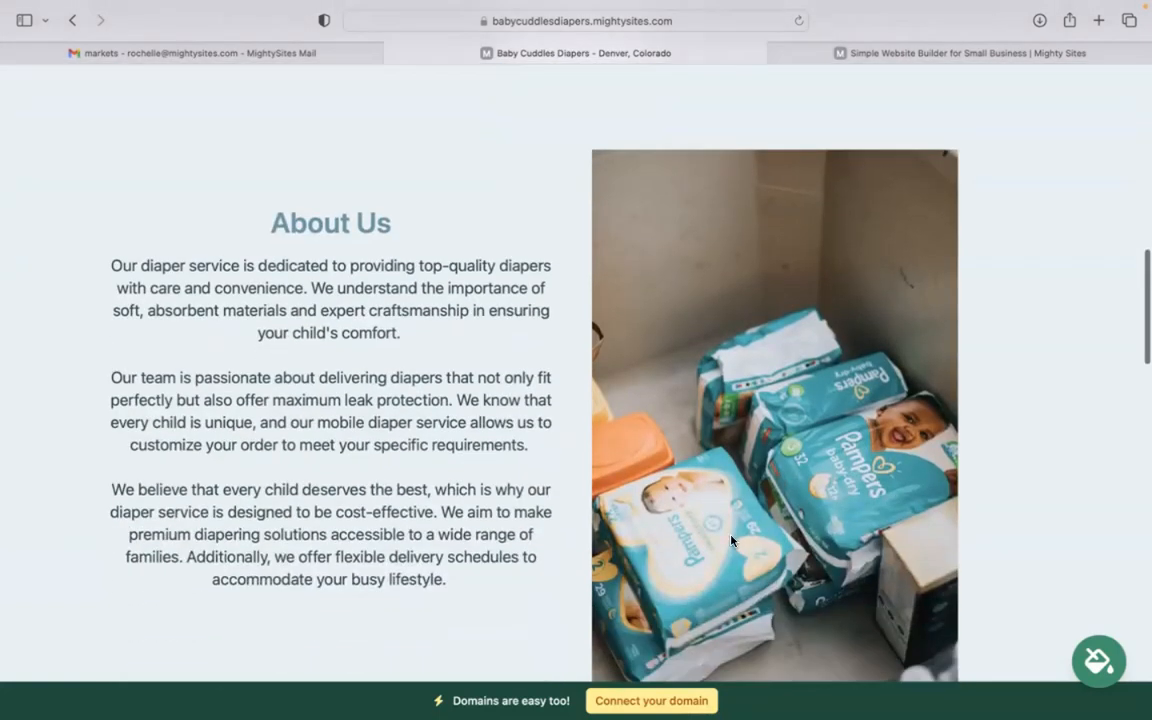
scroll(798, 594, down, 7)
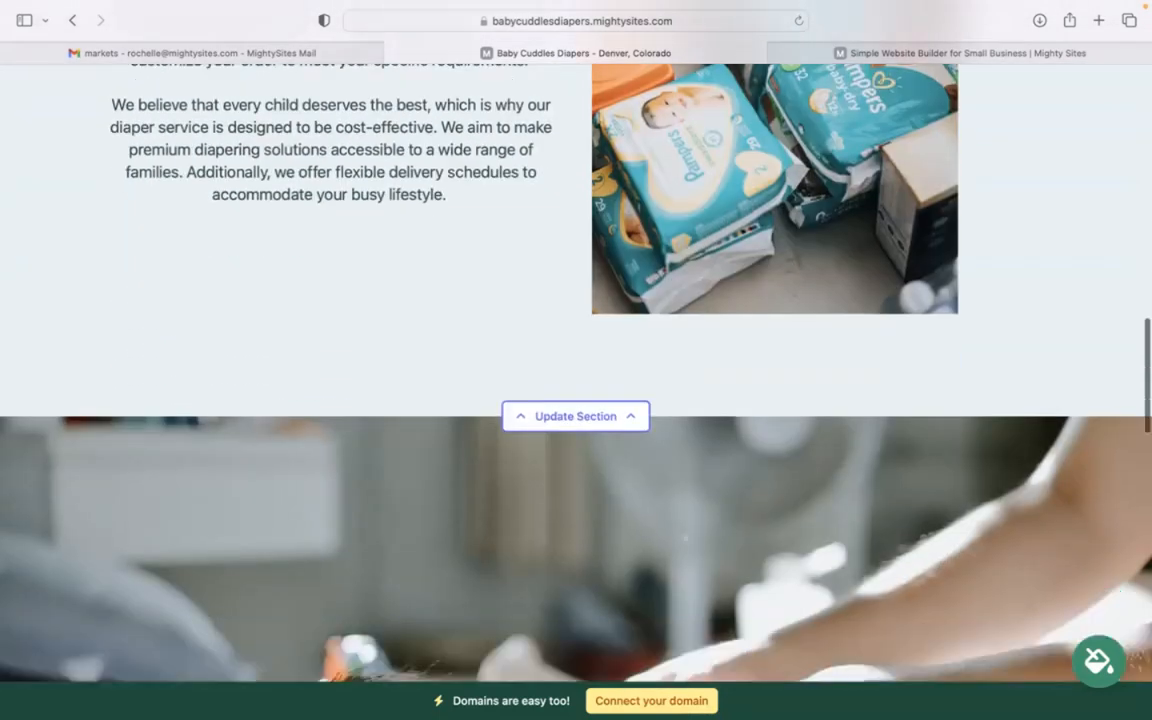
scroll(576, 373, down, 2)
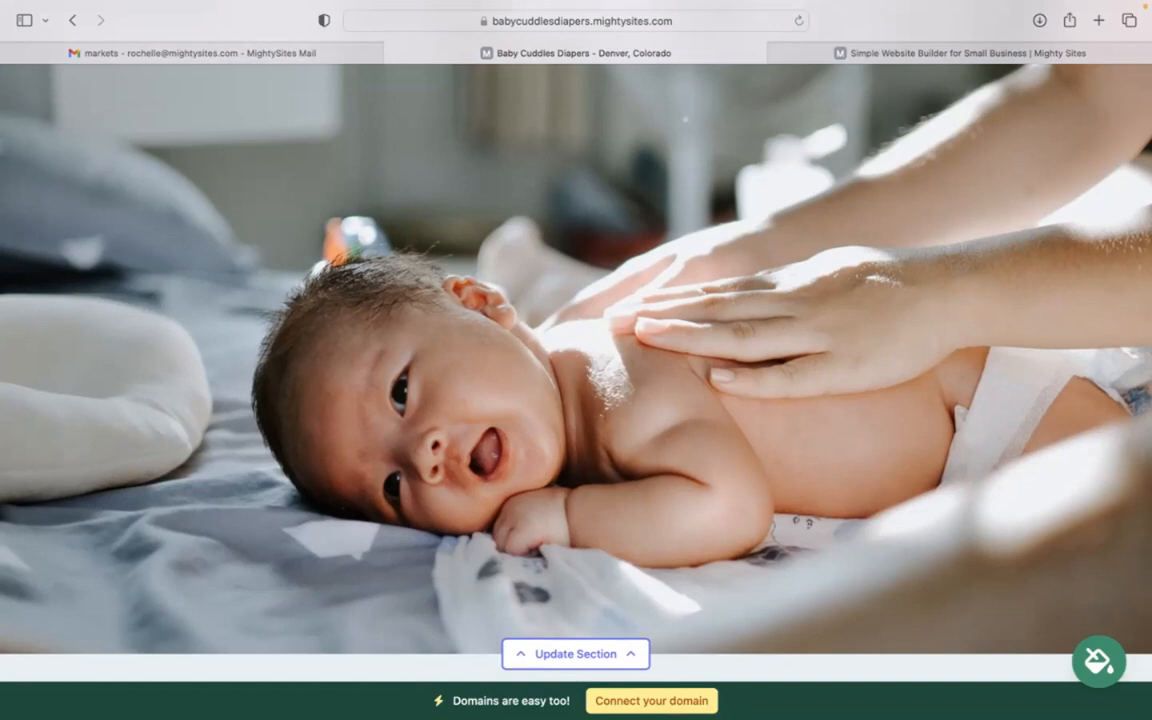
scroll(576, 373, down, 1)
scroll(576, 373, down, 4)
scroll(576, 373, up, 3)
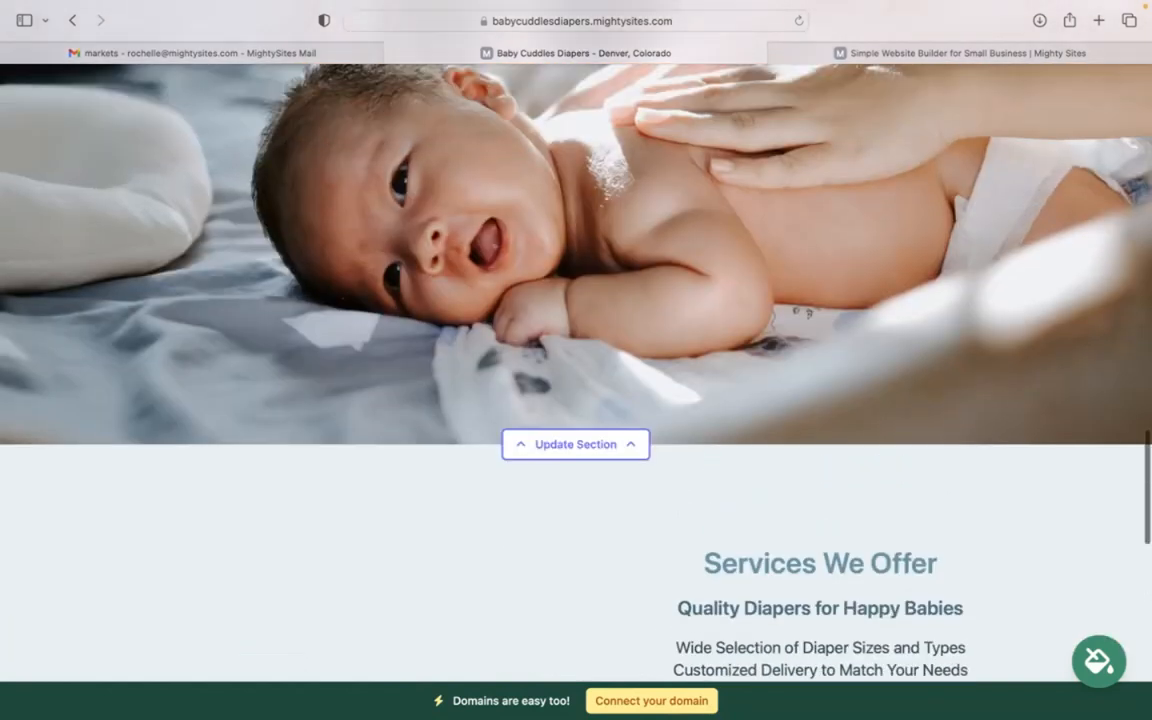
scroll(576, 373, up, 4)
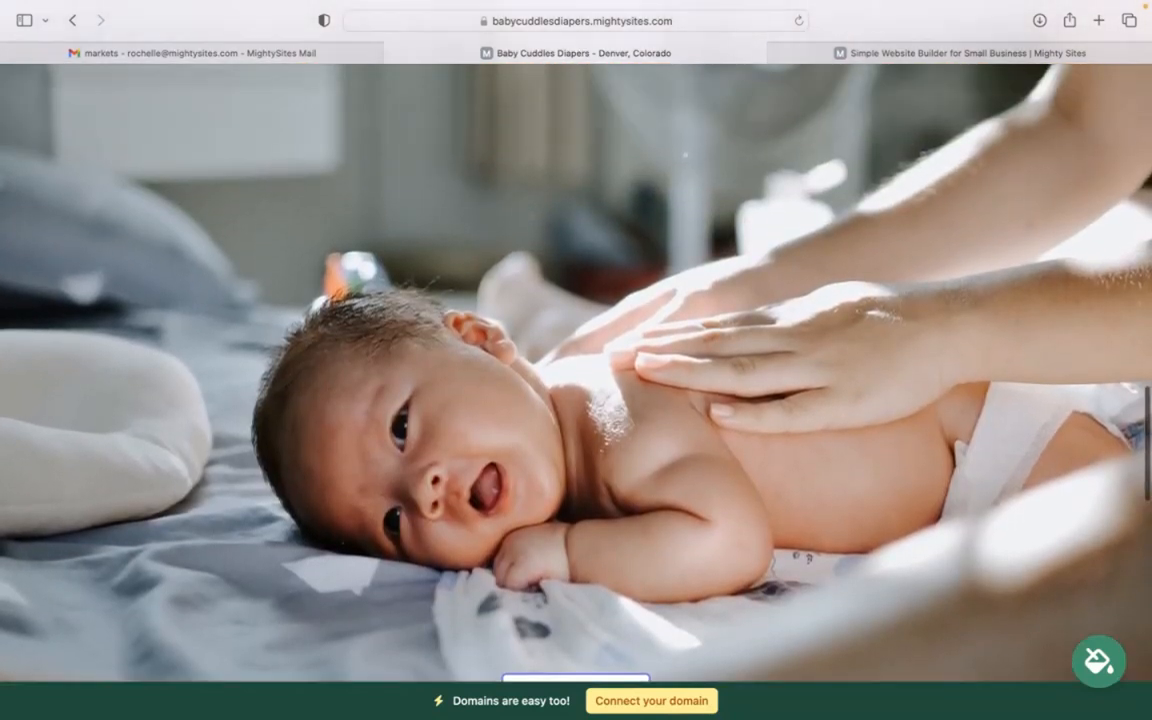
scroll(576, 373, up, 4)
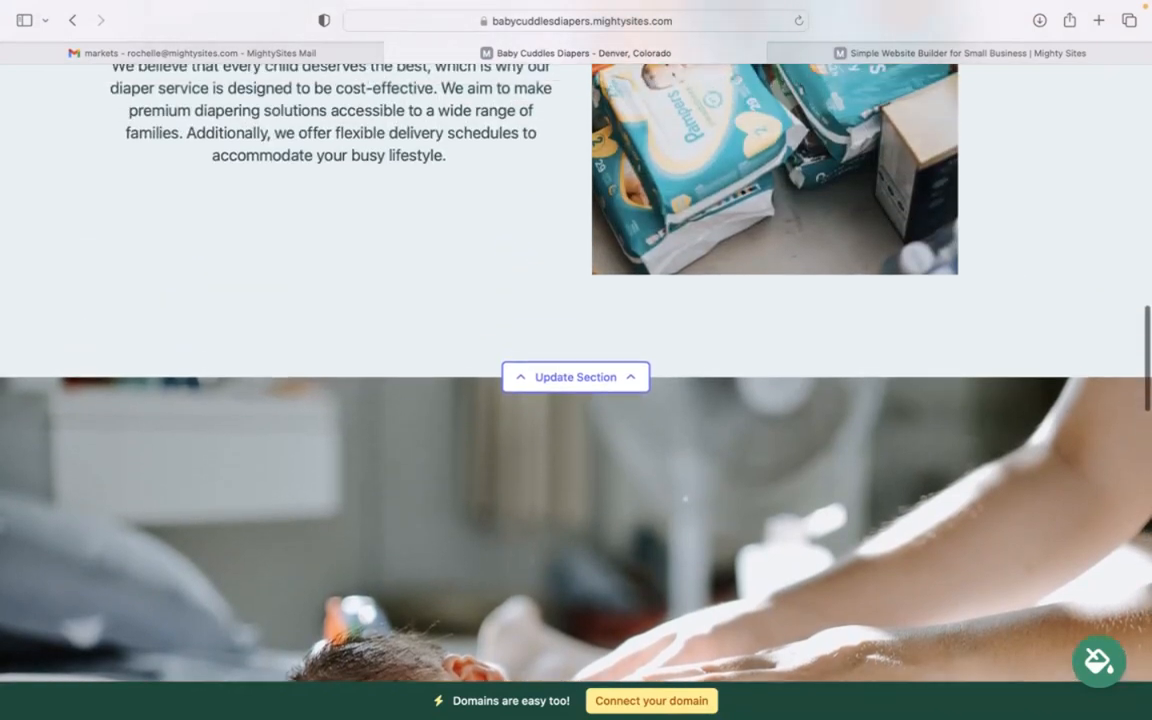
scroll(576, 373, up, 3)
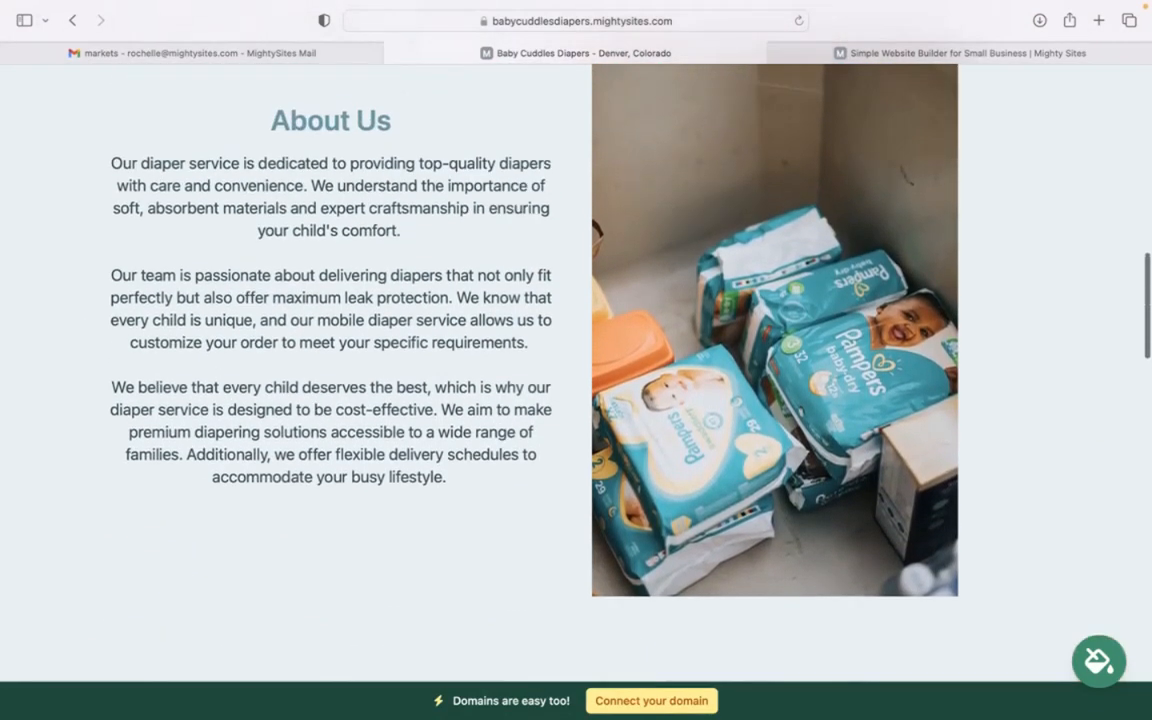
scroll(576, 373, up, 1)
scroll(576, 373, down, 10)
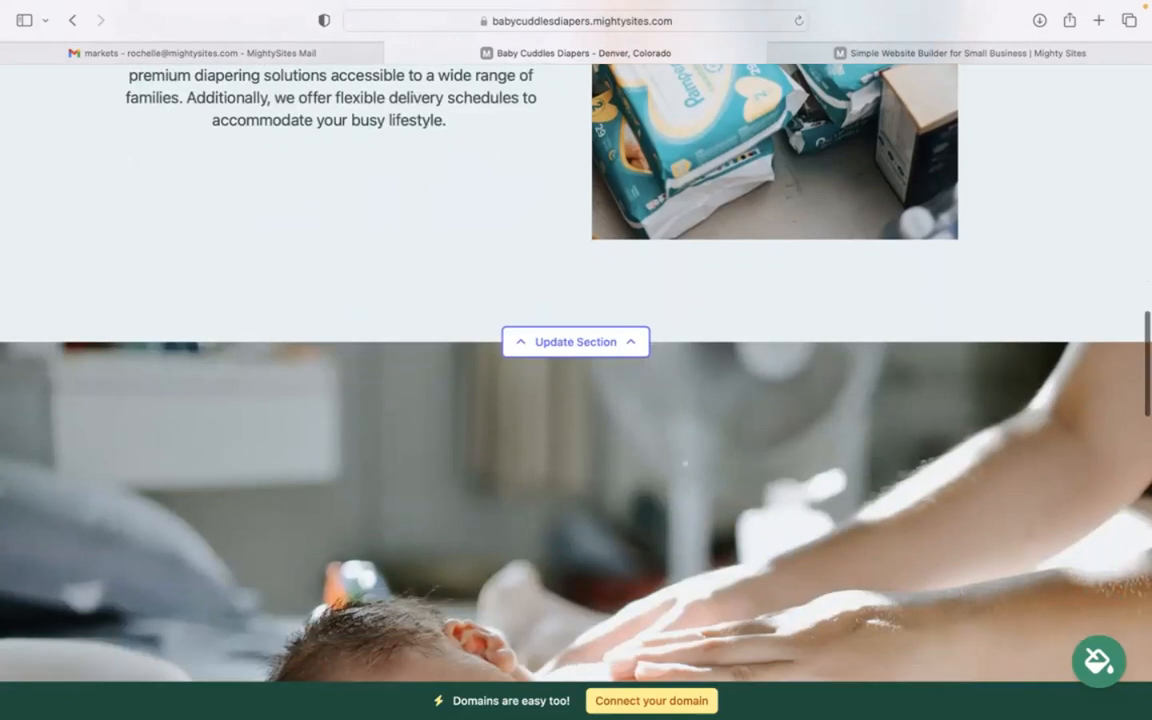
scroll(563, 252, down, 8)
drag(700, 292, 975, 494)
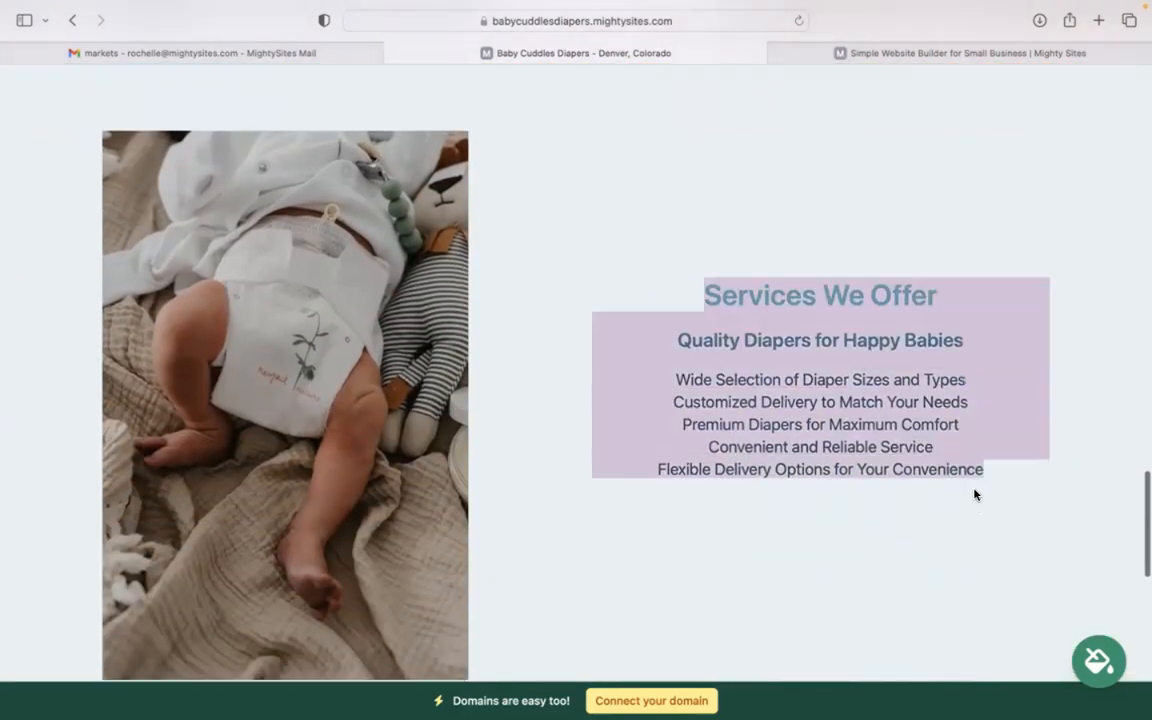
click(736, 545)
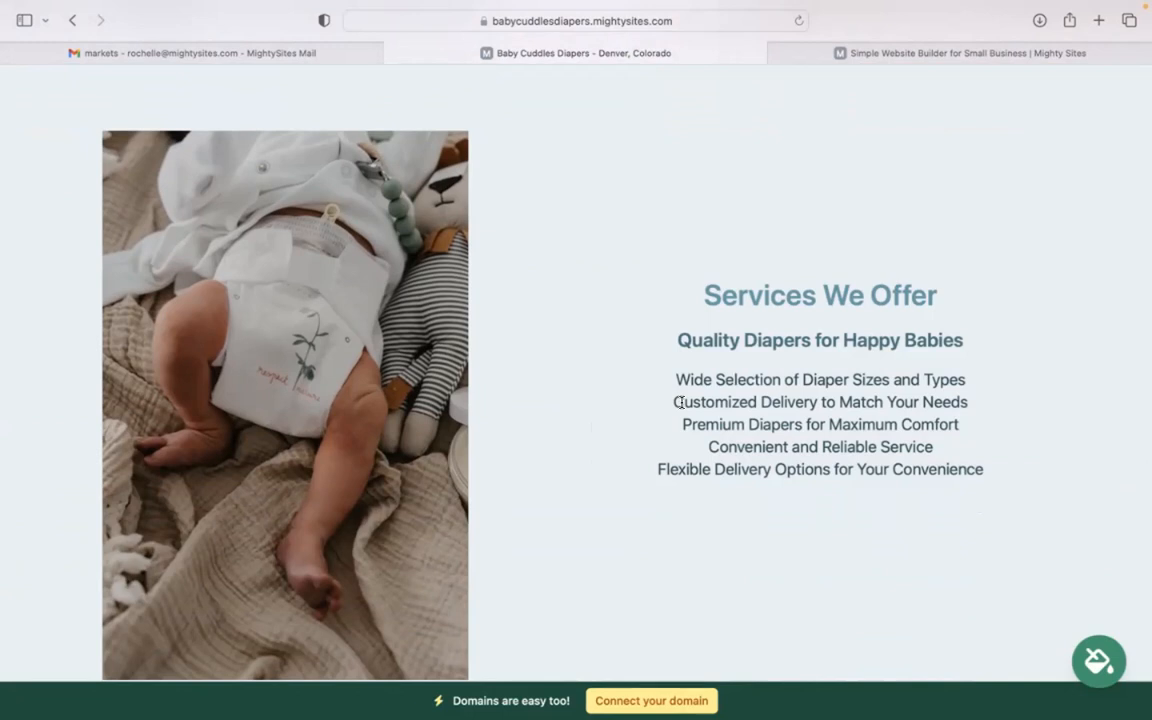
scroll(576, 370, down, 5)
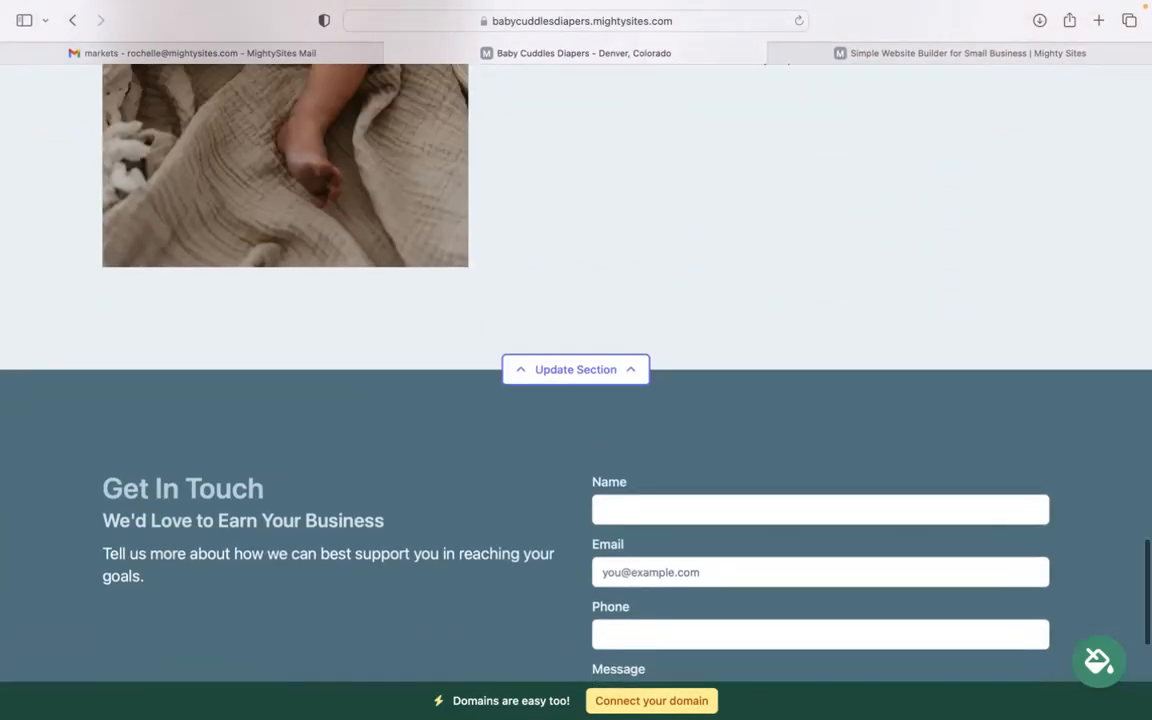
scroll(576, 370, up, 7)
scroll(576, 370, up, 3)
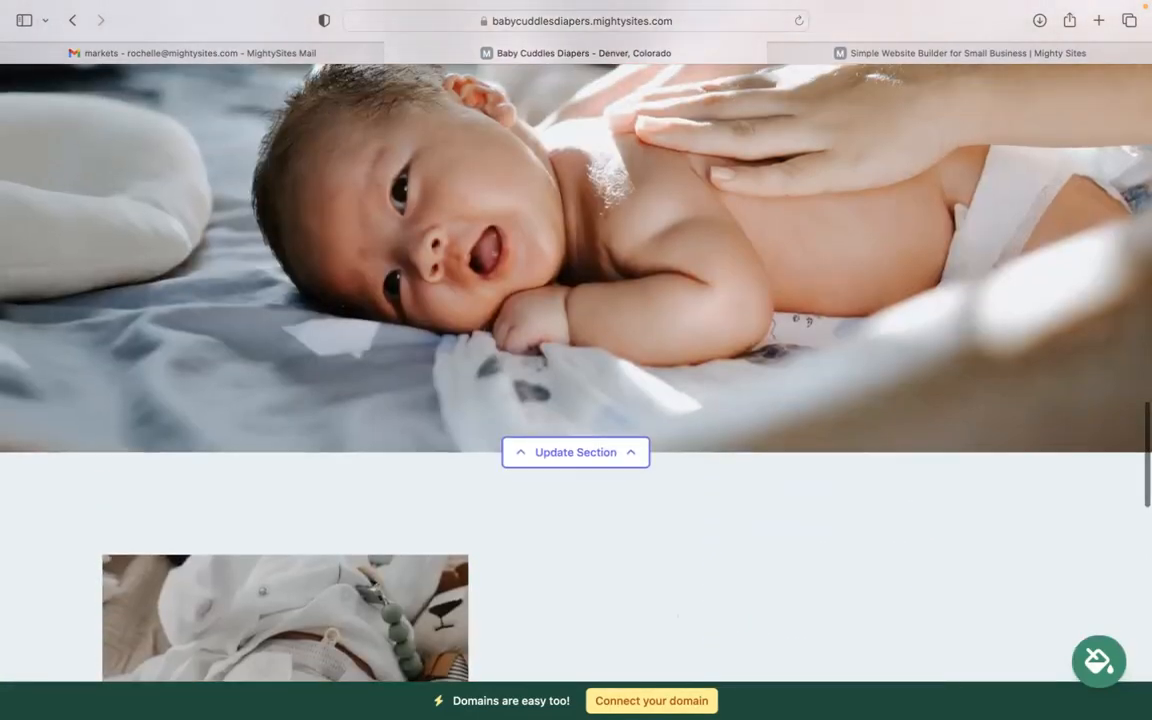
scroll(576, 370, up, 2)
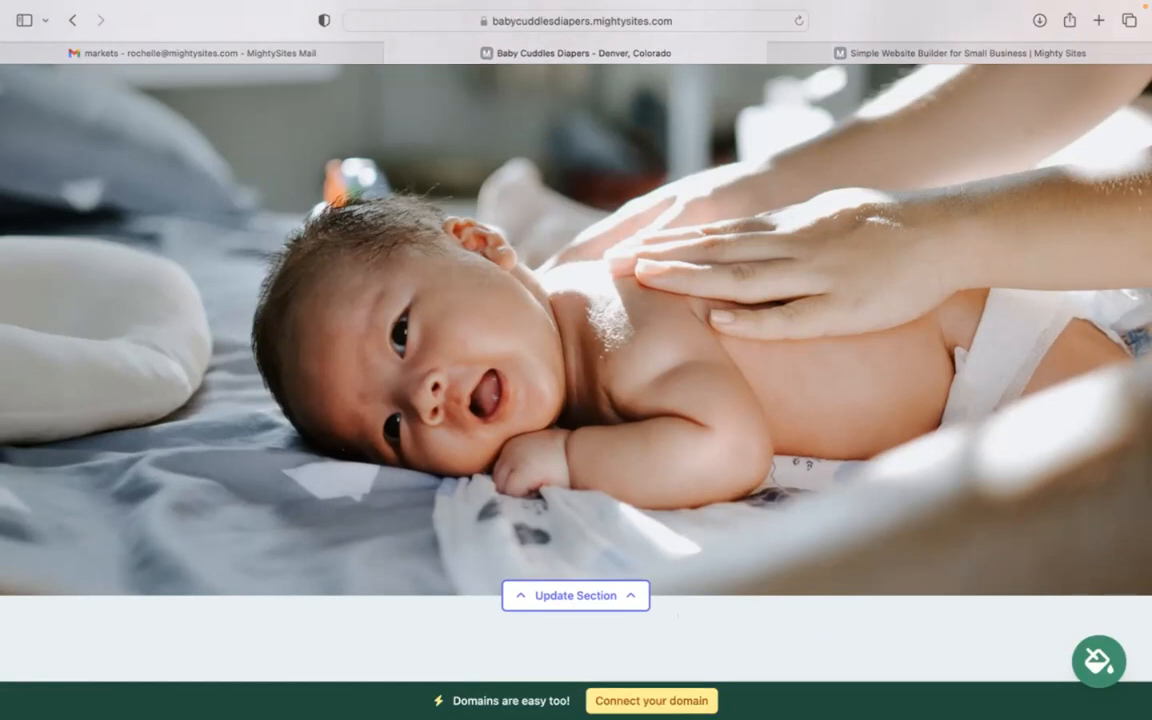
scroll(576, 370, up, 1)
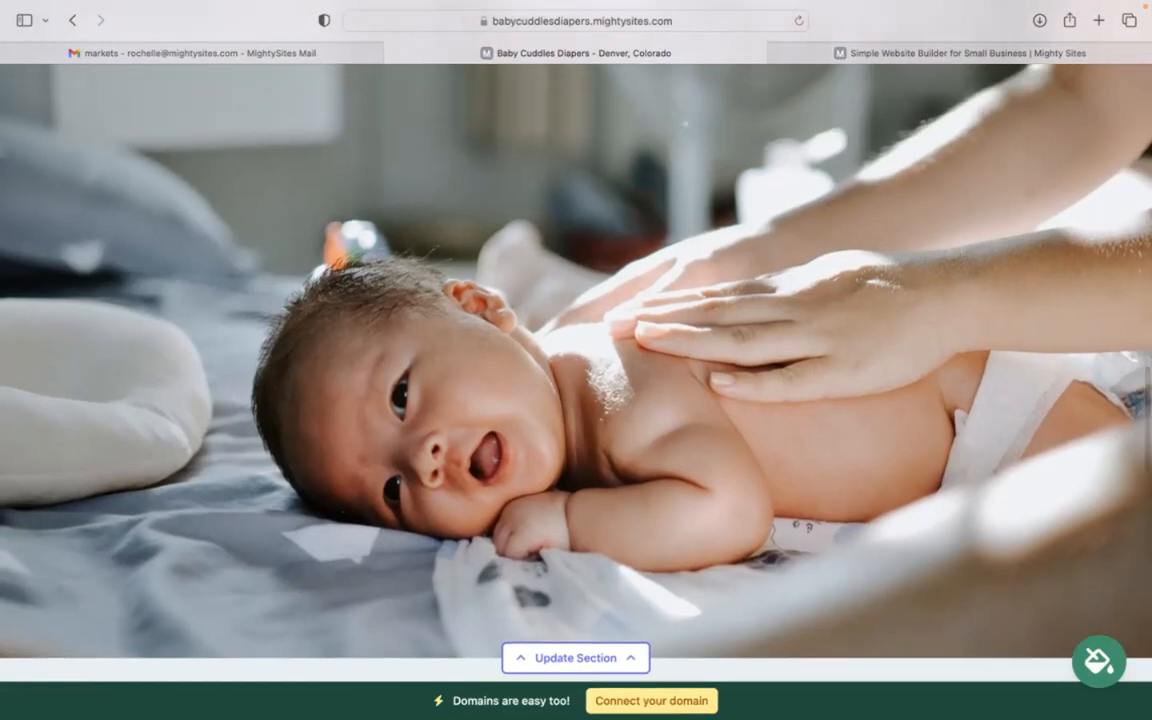
scroll(576, 370, up, 10)
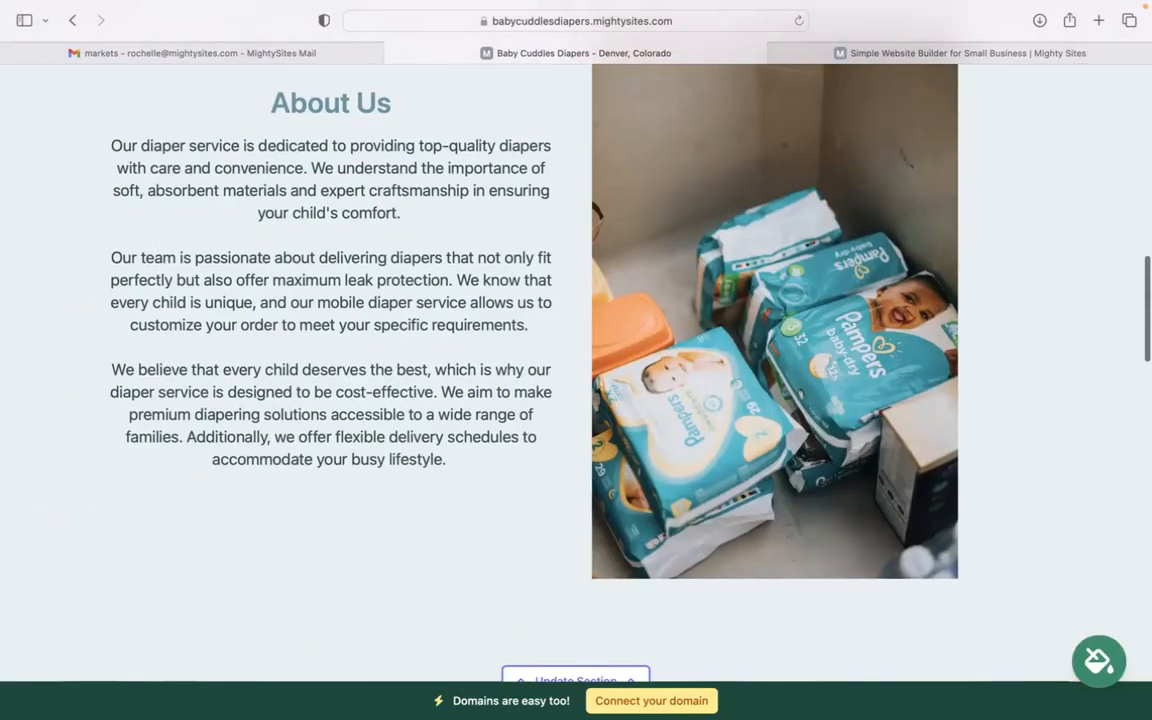
scroll(576, 370, up, 6)
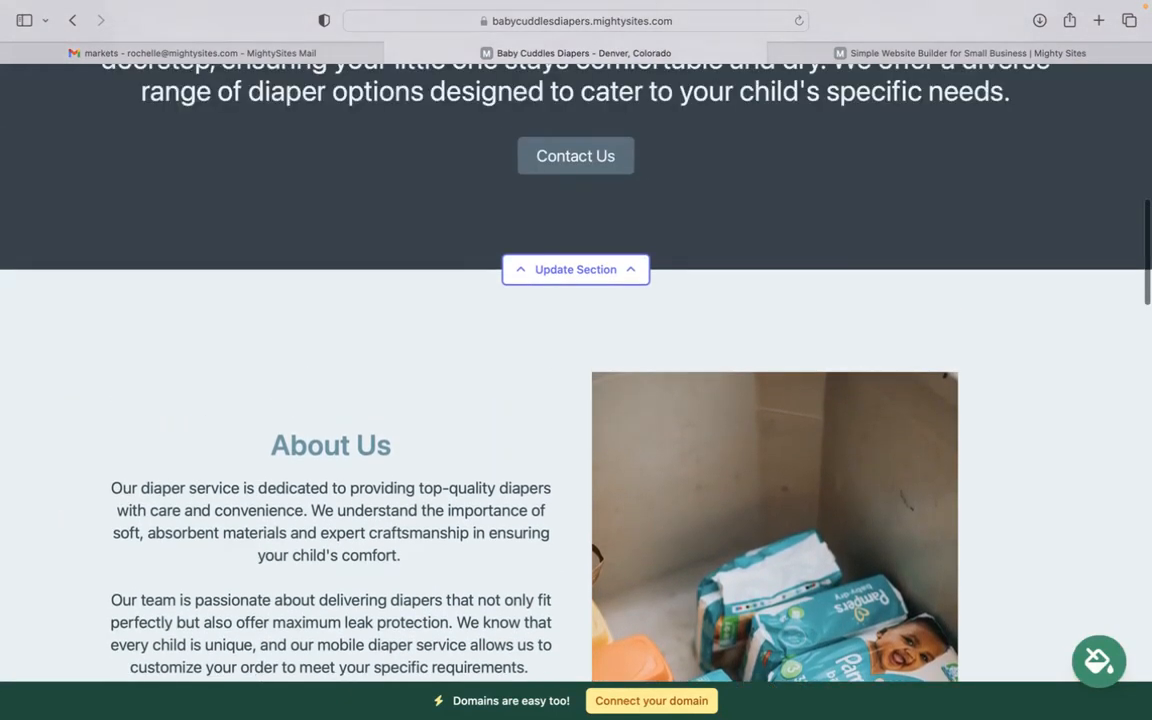
scroll(576, 370, up, 12)
scroll(576, 370, up, 3)
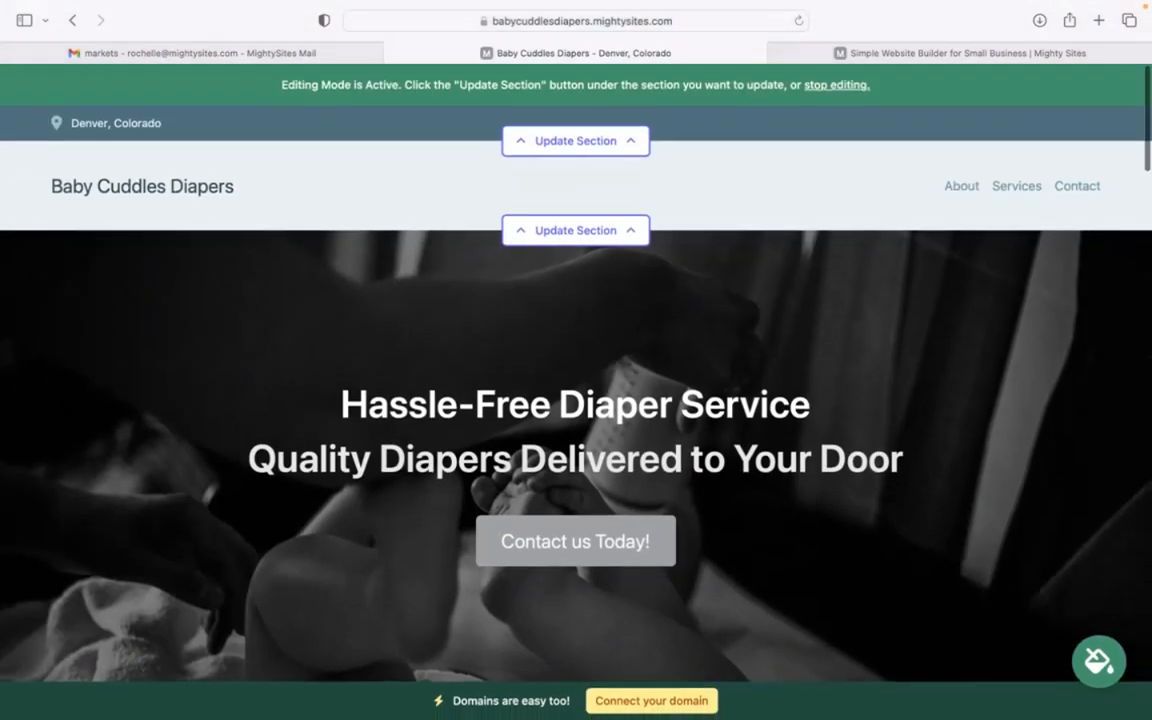
Step: Enter the business email, show it on the site, and add the business phone number
click(602, 145)
click(597, 264)
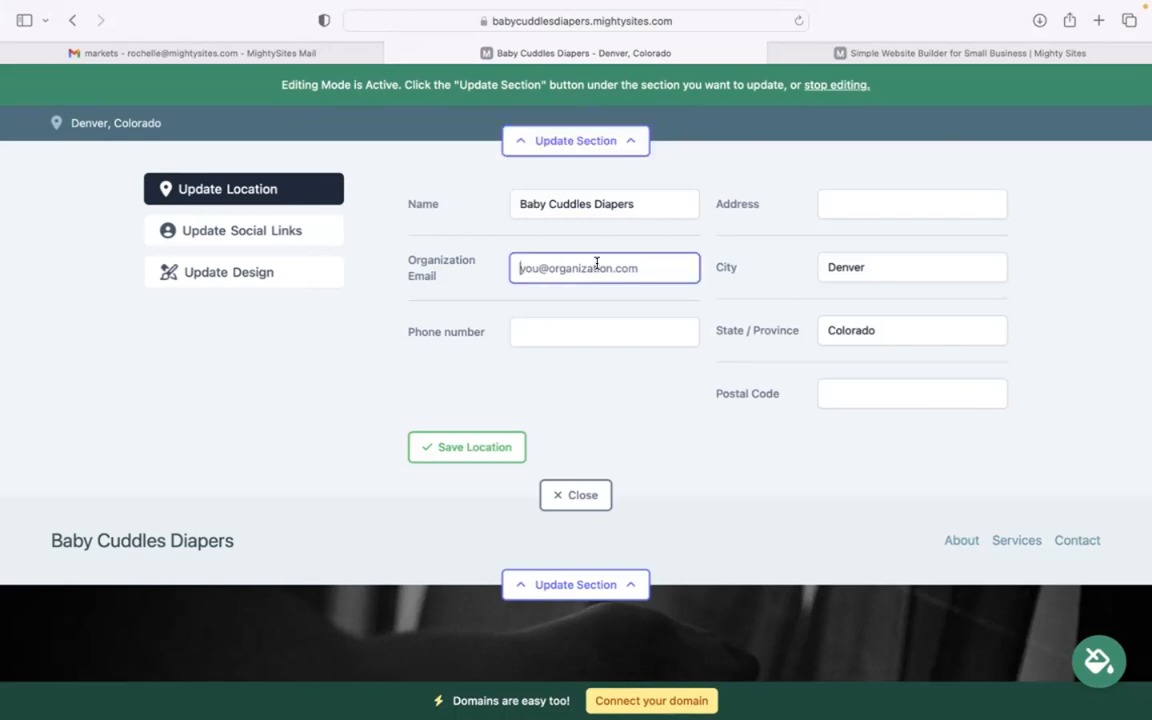
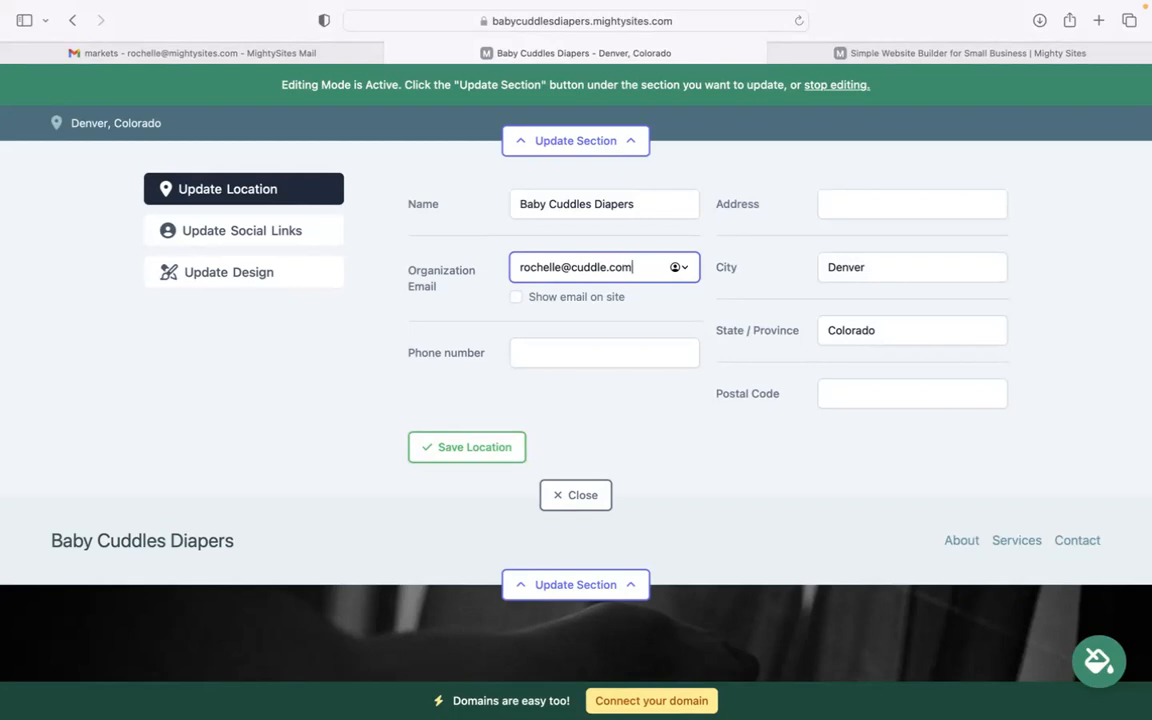
click(514, 298)
click(544, 349)
text(474-39)
key(BackSpace)
text(9393)
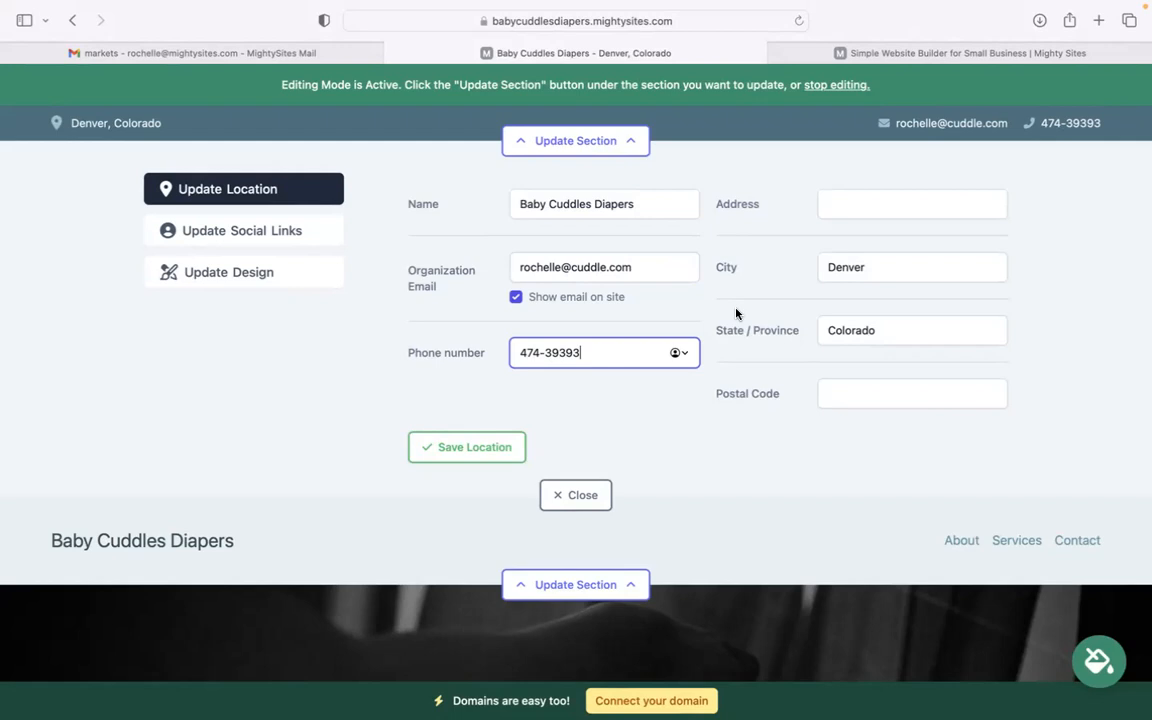
Step: Add the street address and postal code, then save the location details
click(862, 199)
click(887, 399)
text(40585)
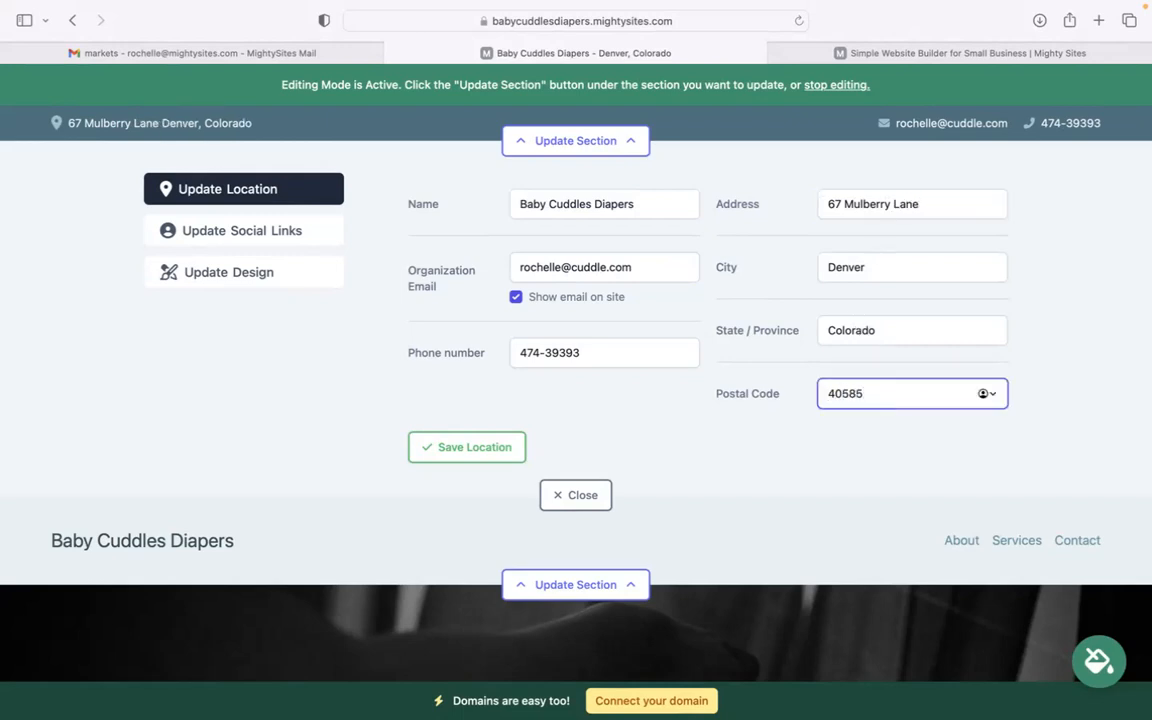
text(4)
click(466, 447)
Step: Add the company's Instagram handle to the social links
click(262, 222)
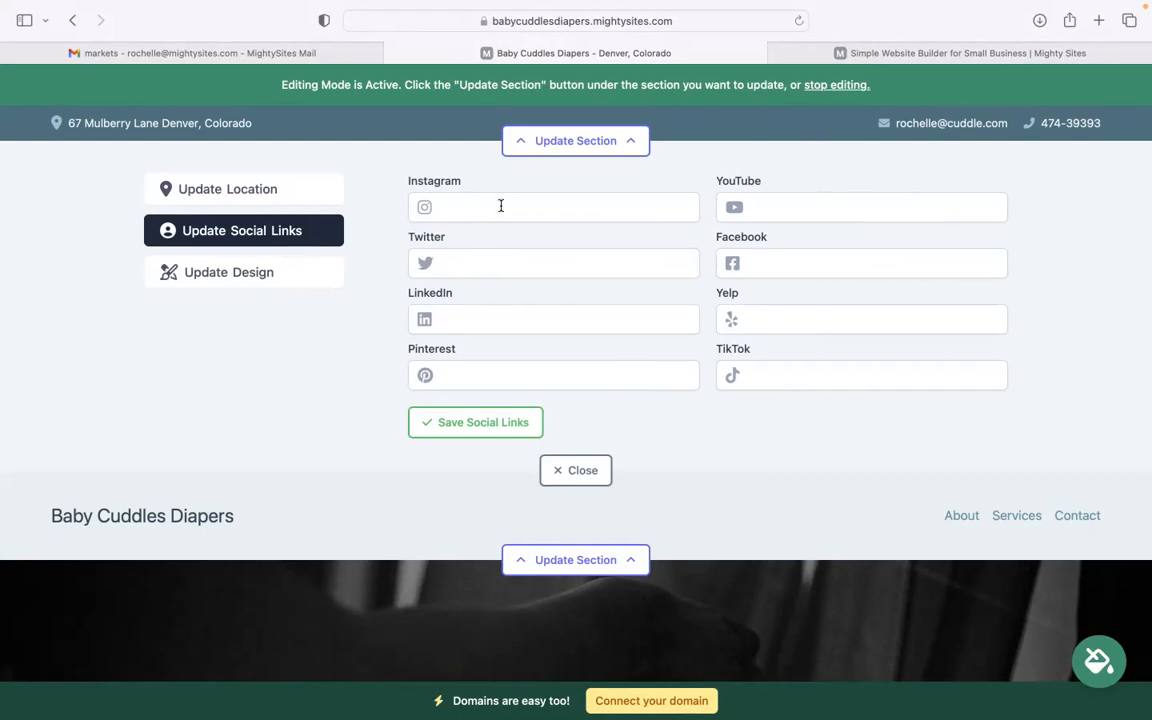
click(553, 207)
text(might)
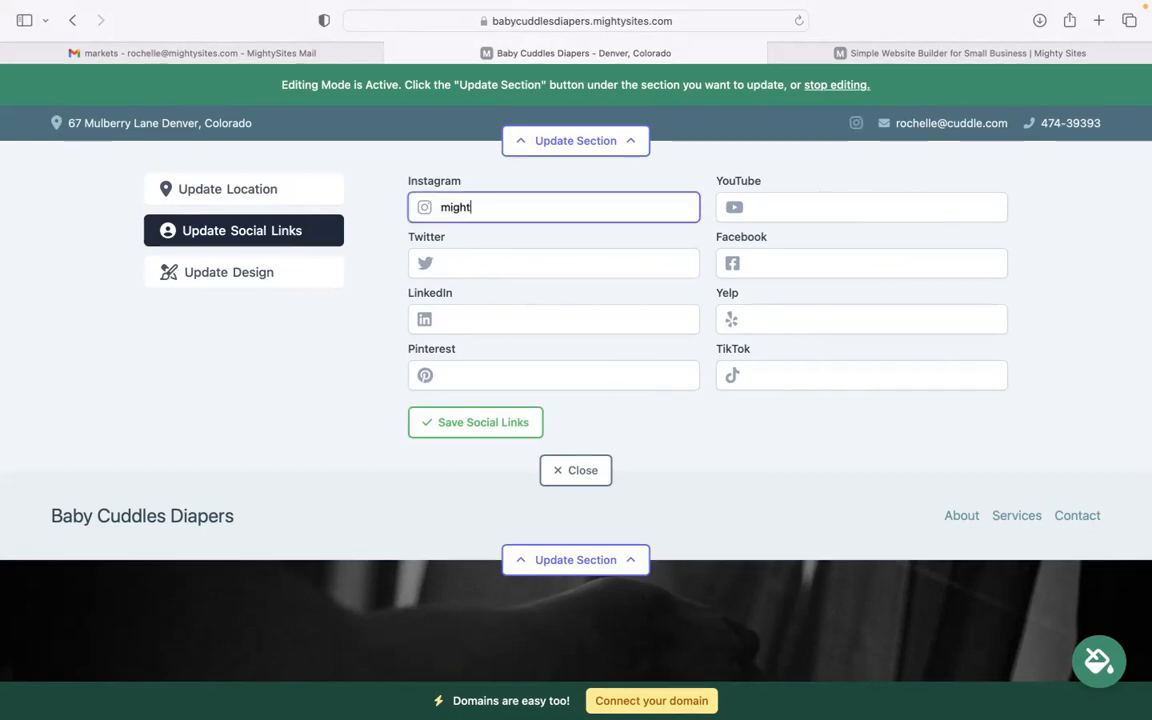
text(ysited)
click(566, 472)
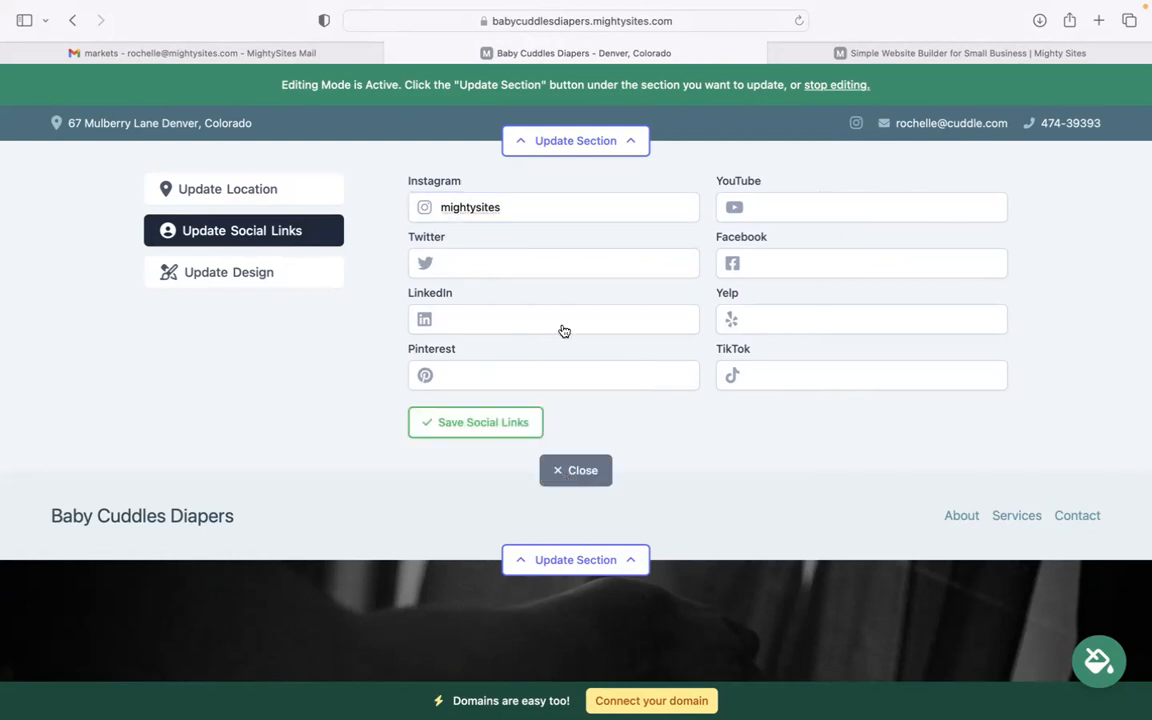
Step: Upload the Mighty Sites logo image as the header logo and save it
click(602, 229)
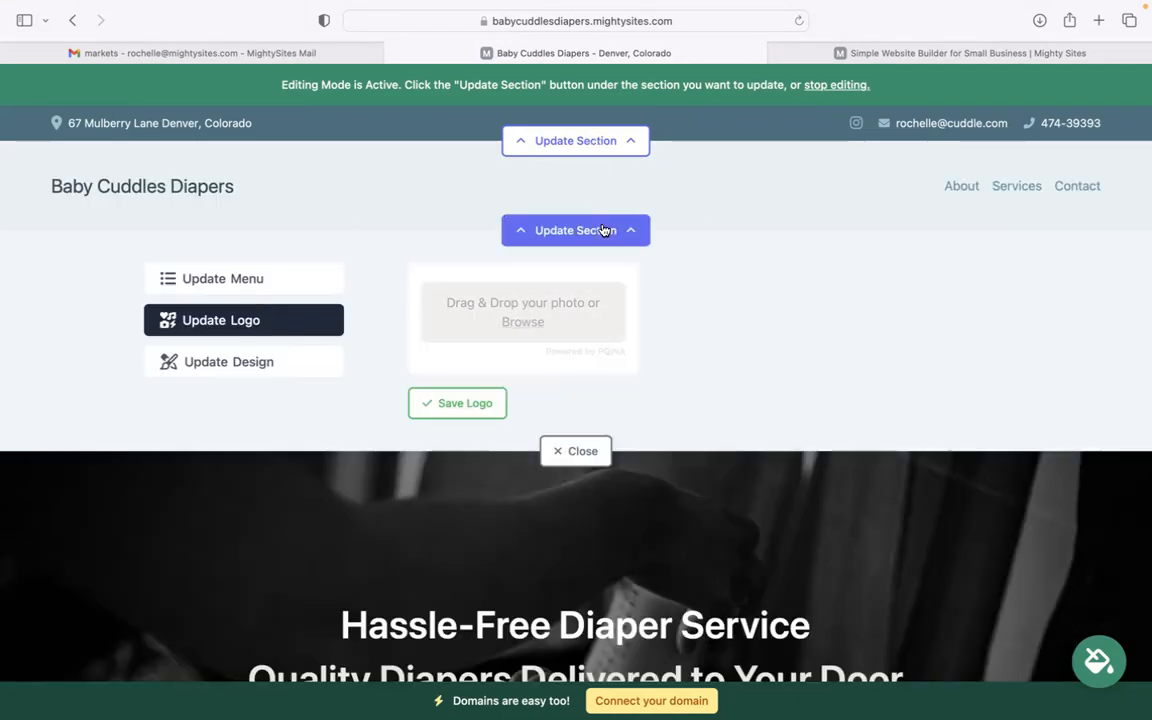
click(512, 322)
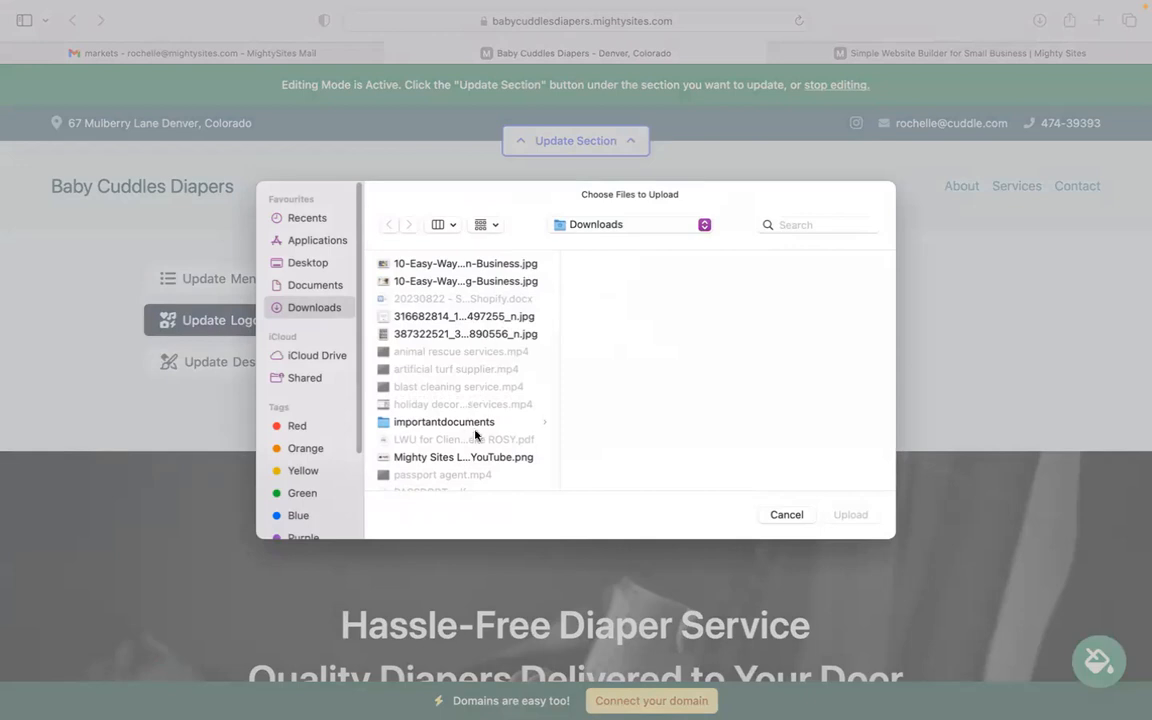
click(486, 457)
click(845, 516)
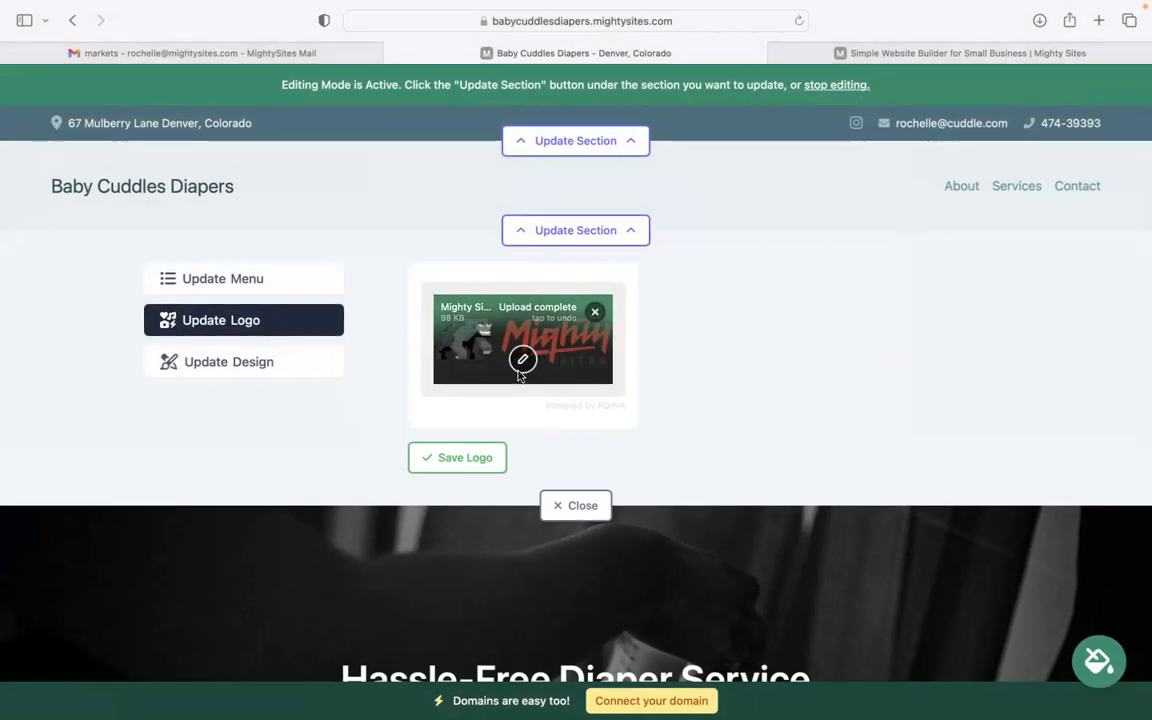
click(457, 461)
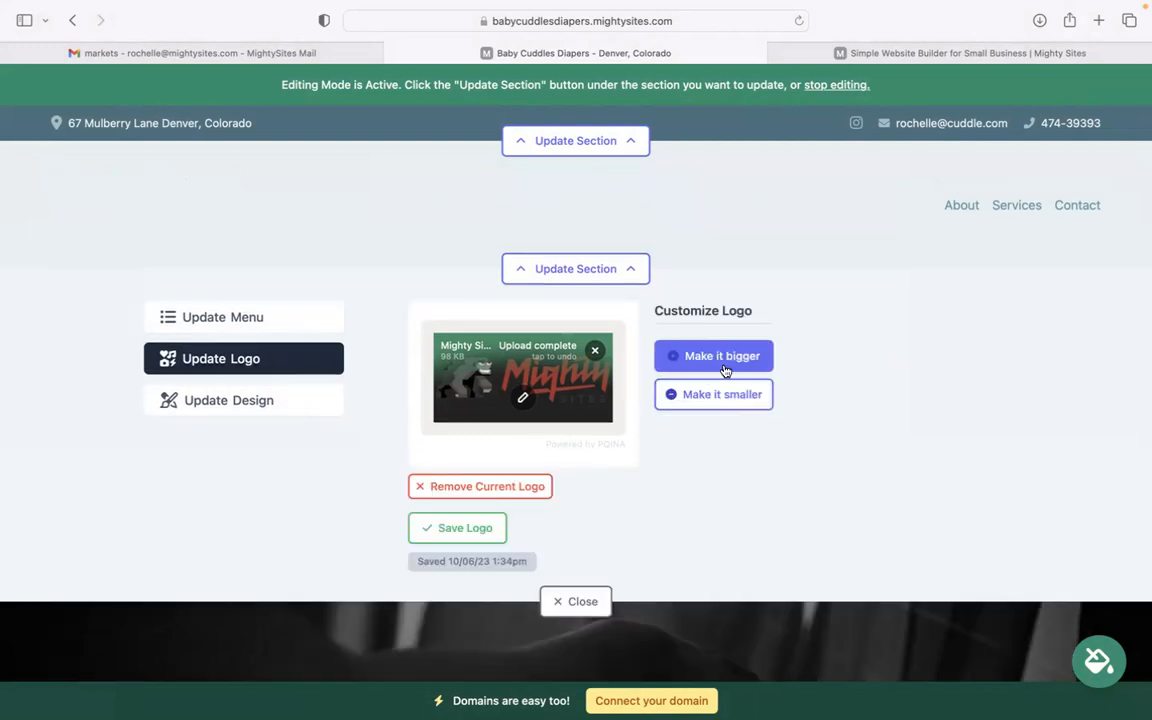
click(585, 600)
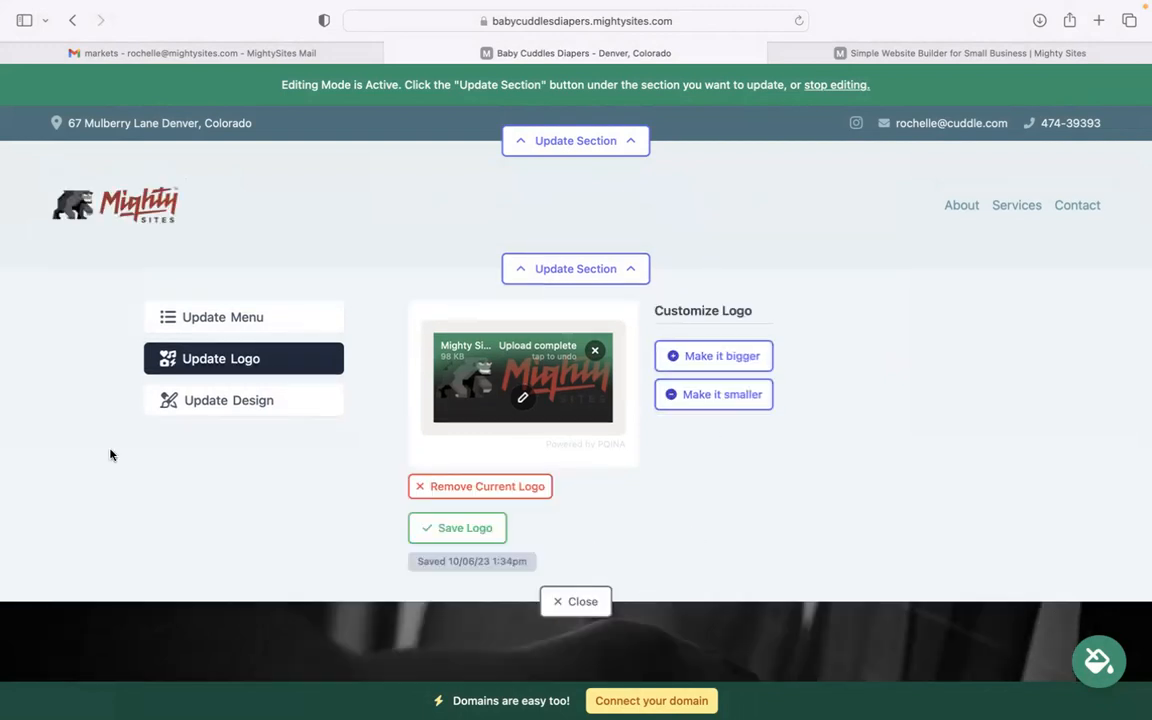
Step: Pick the pink-and-magenta colour theme from the theme carousel and save it
scroll(576, 390, down, 5)
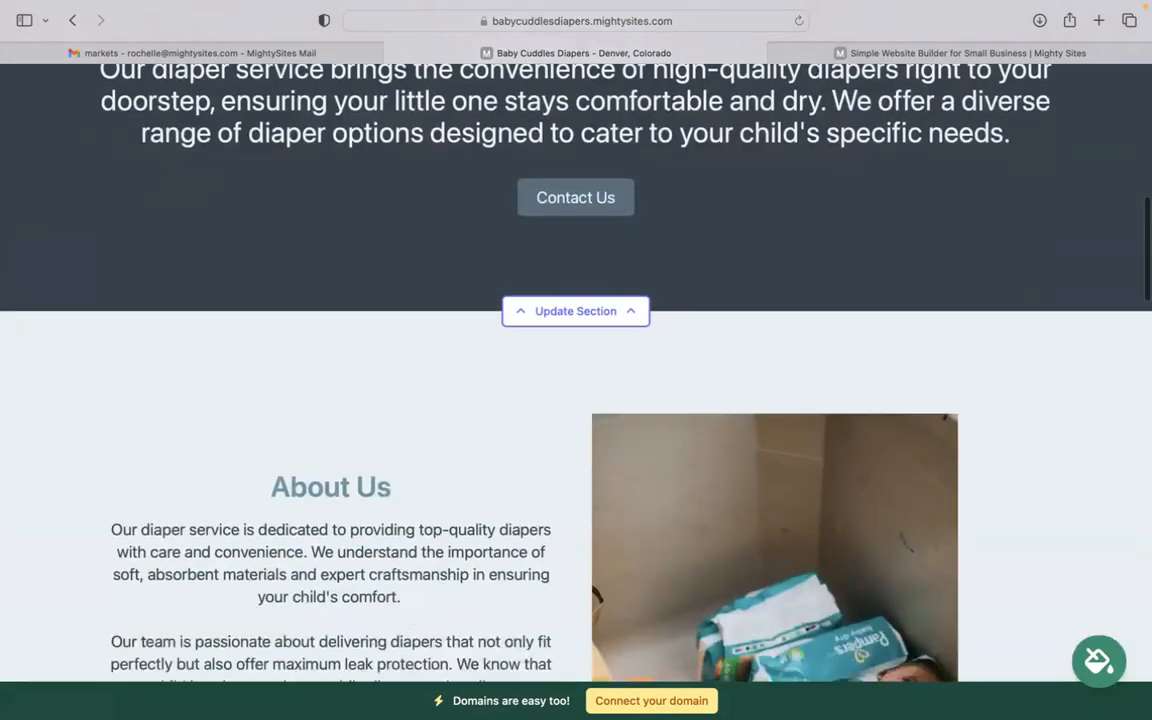
scroll(576, 390, up, 3)
scroll(576, 390, up, 2)
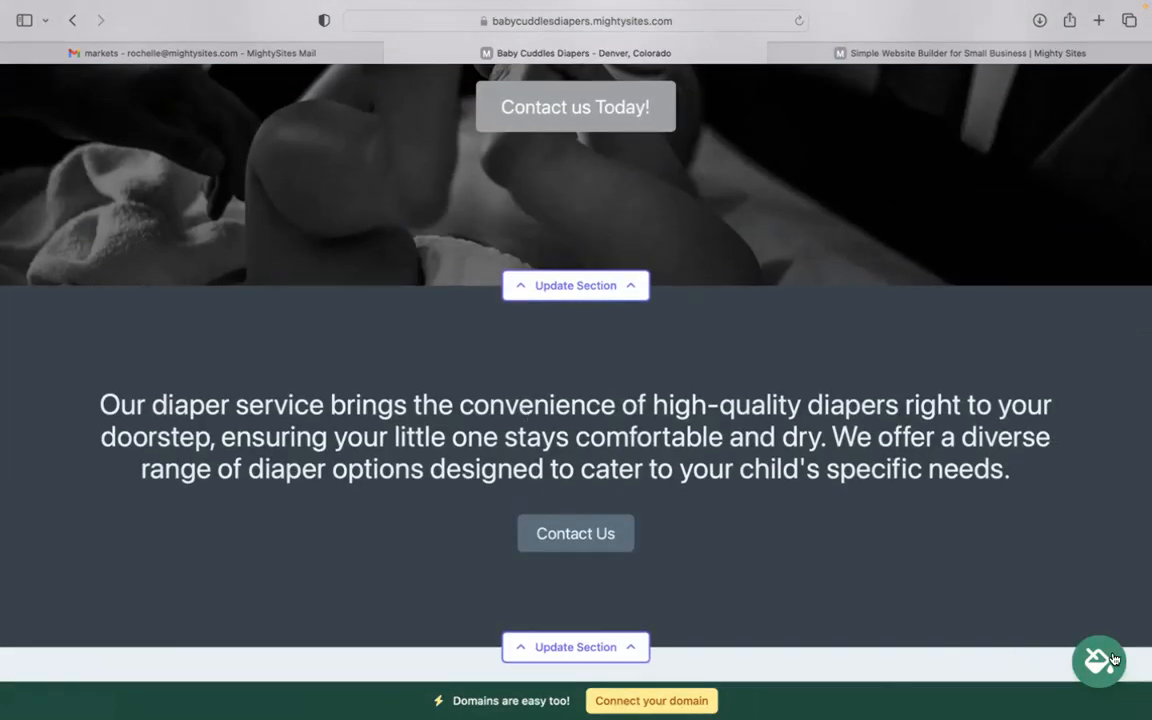
click(1114, 659)
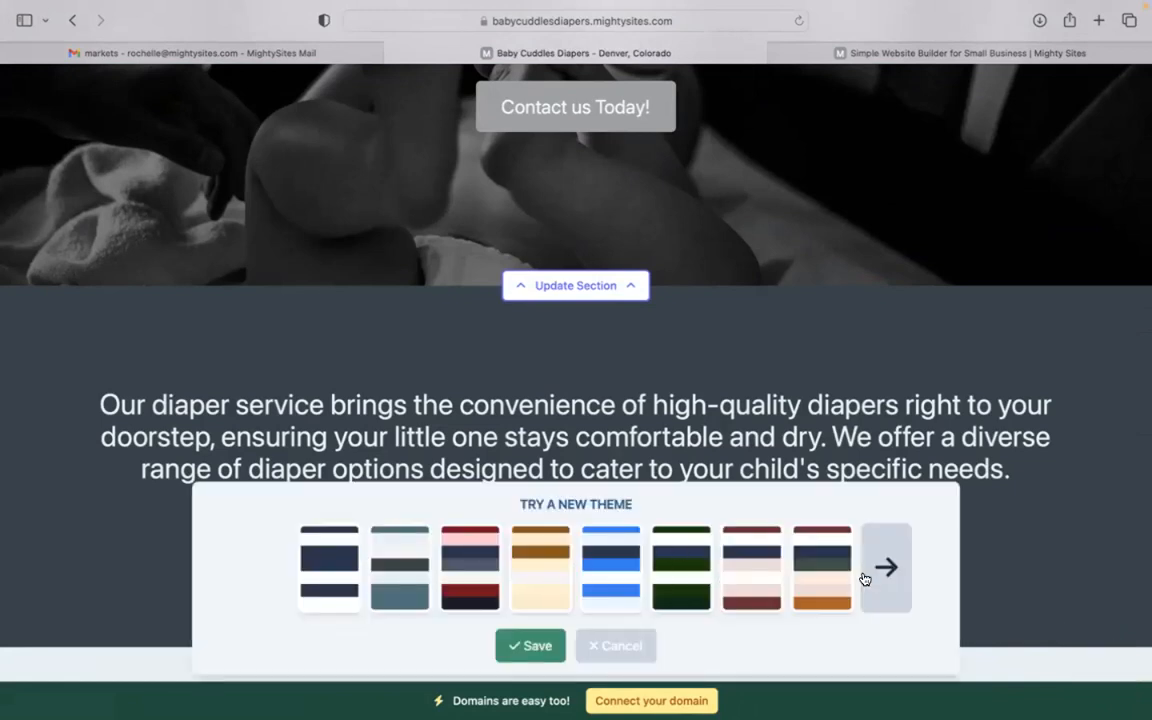
click(866, 576)
click(866, 576)
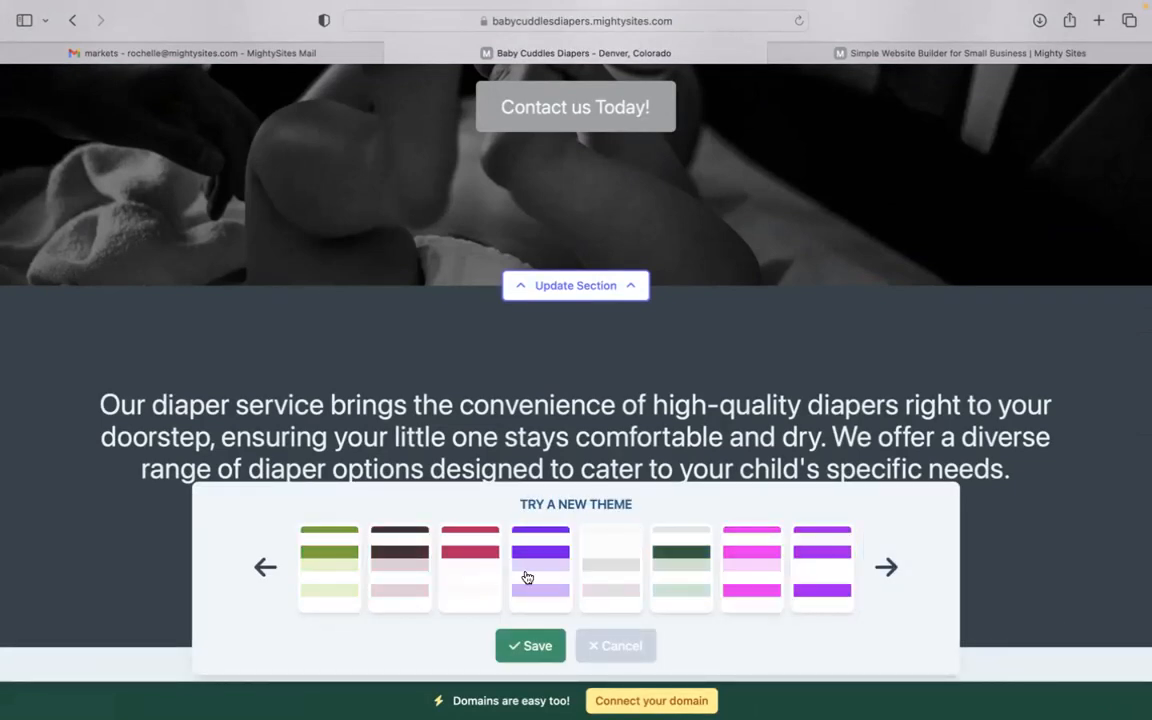
click(776, 597)
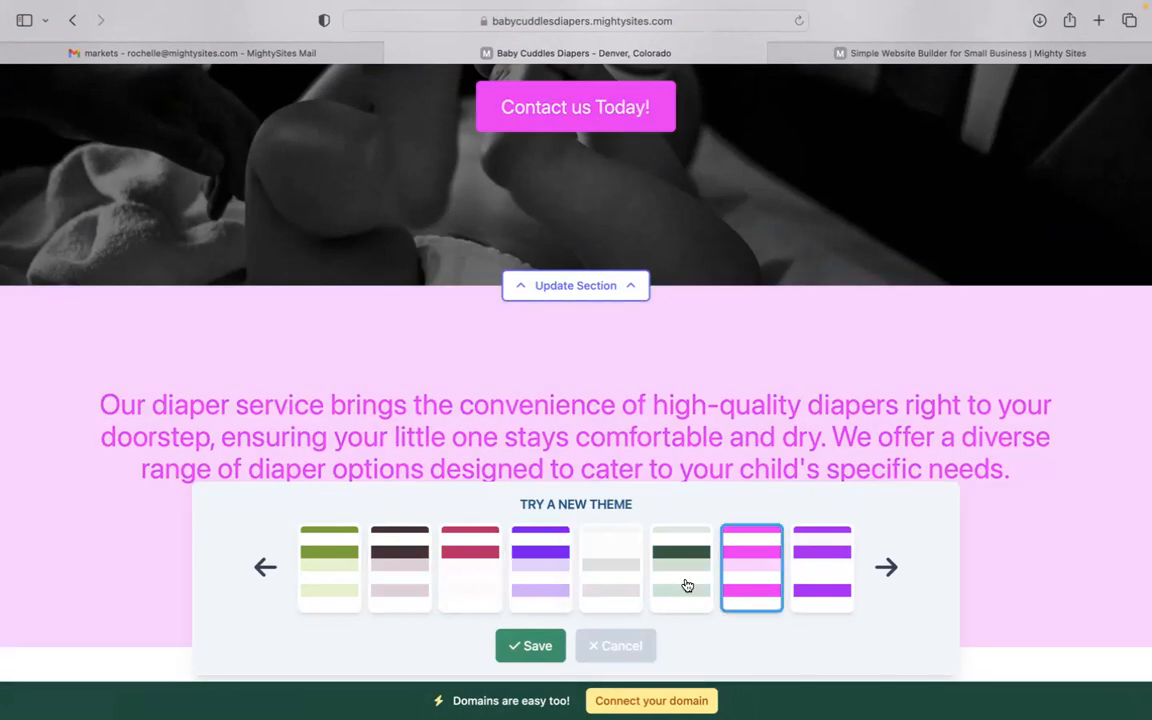
click(530, 646)
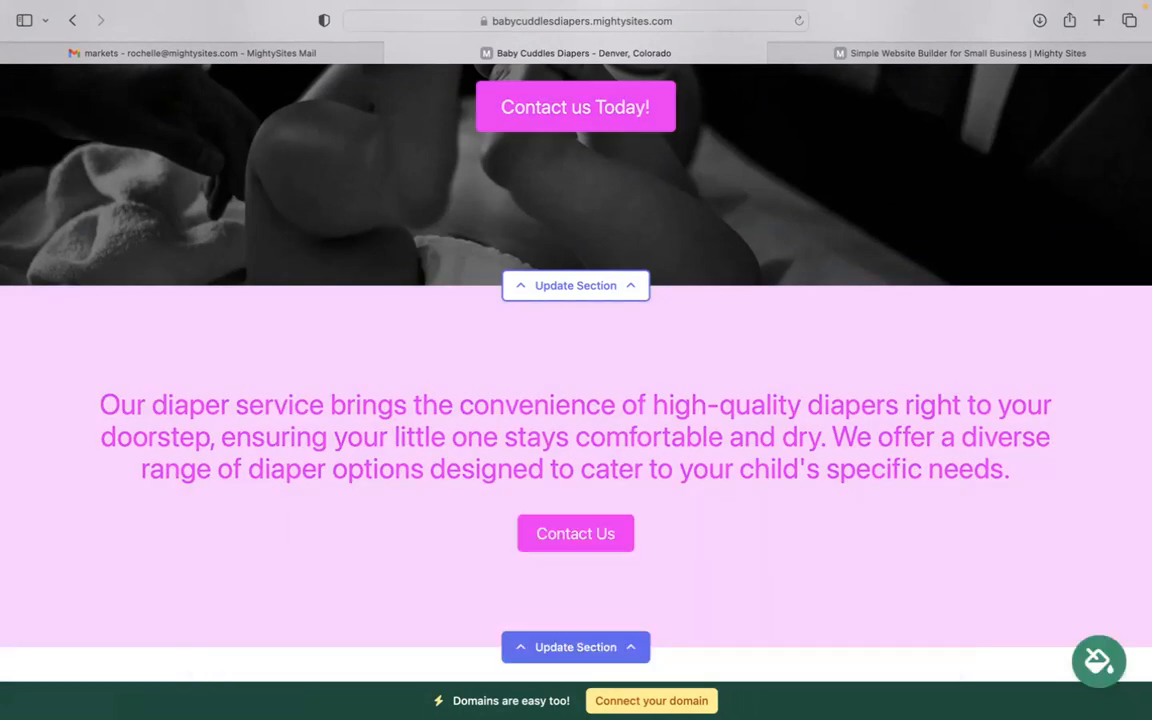
scroll(686, 519, down, 4)
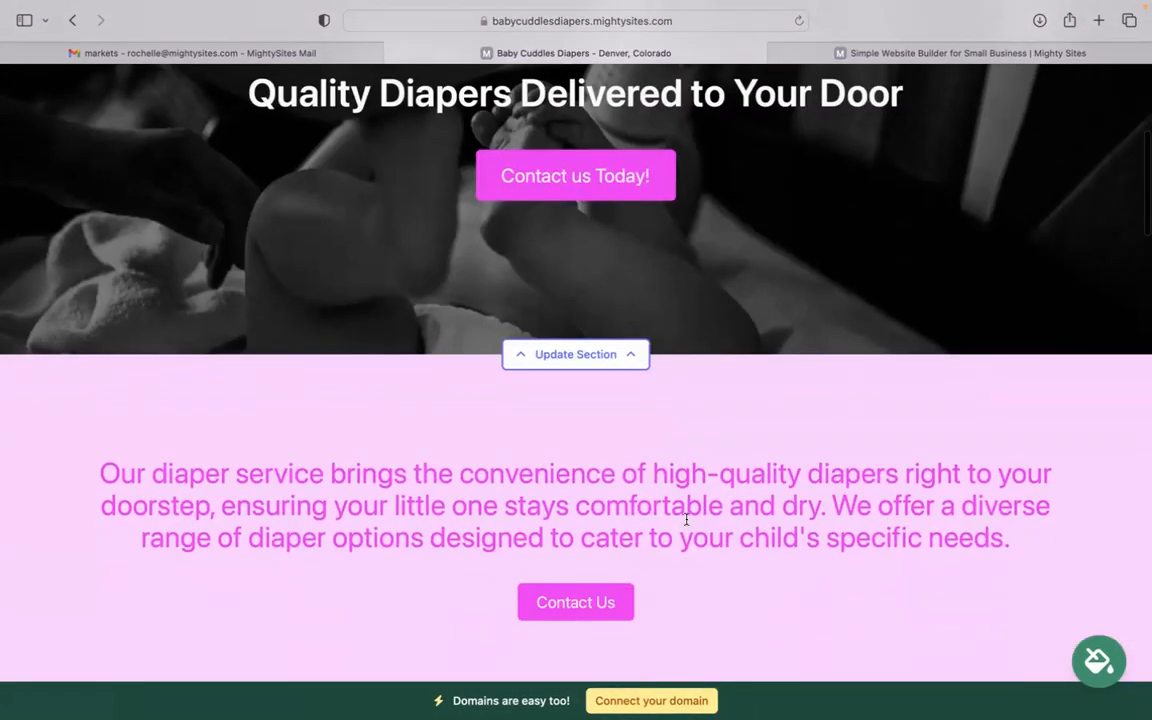
click(560, 352)
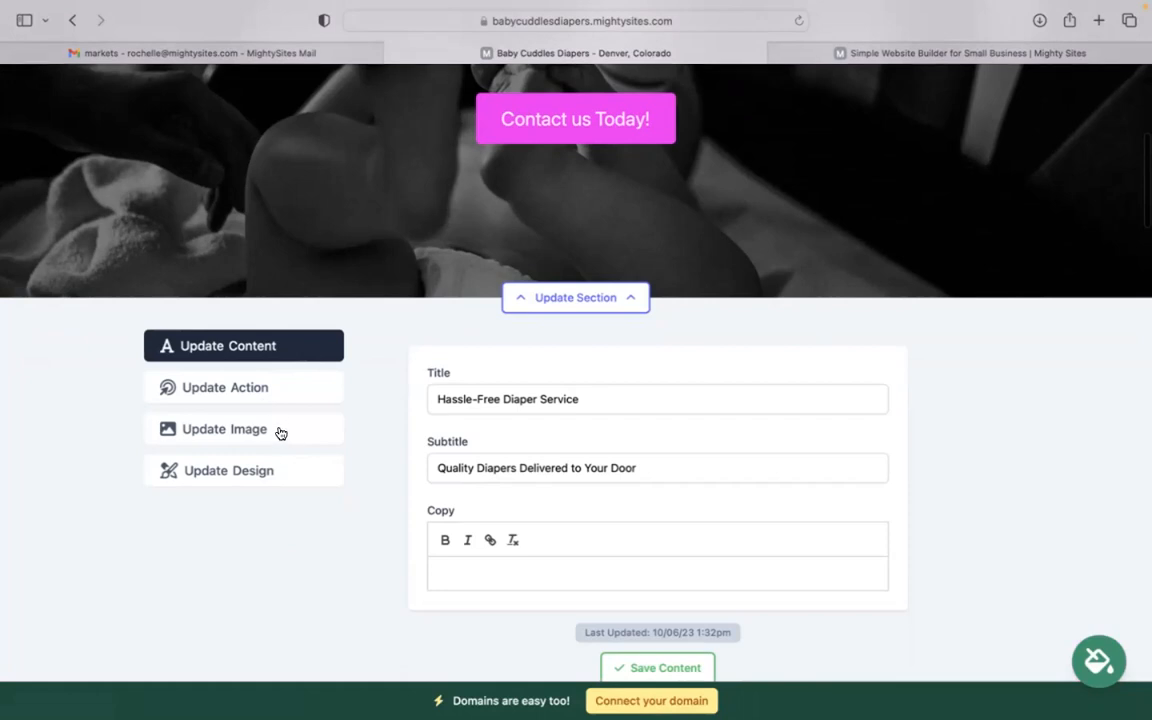
click(280, 432)
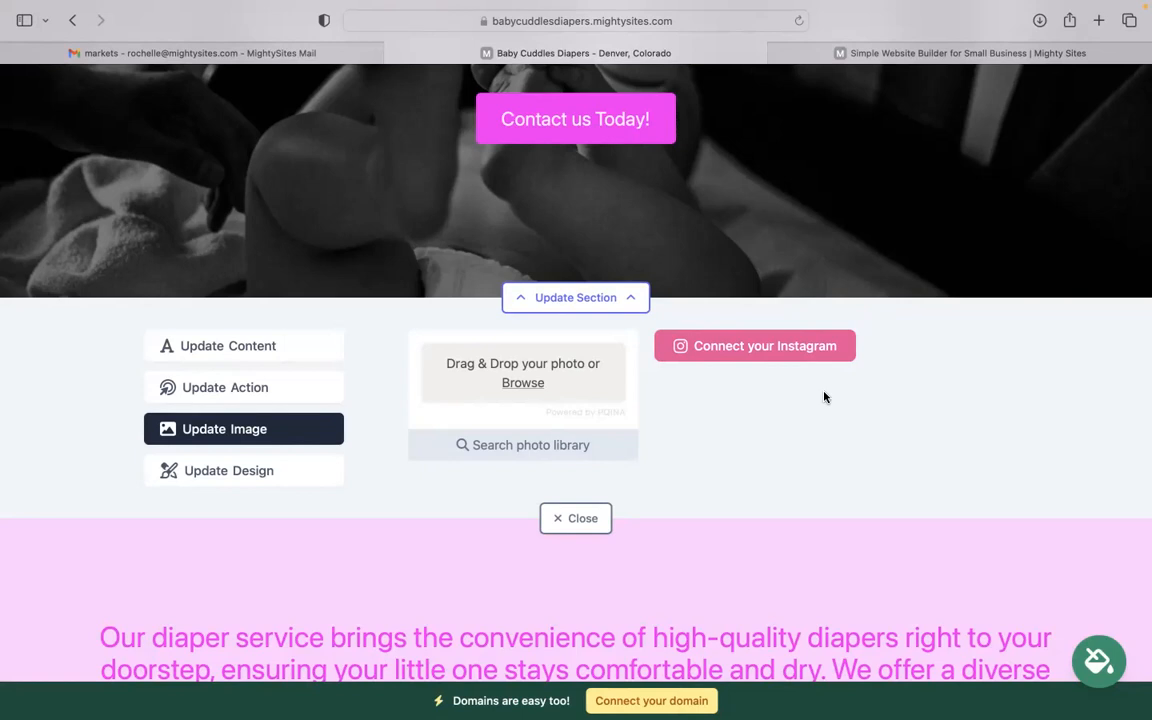
click(233, 391)
scroll(587, 243, up, 2)
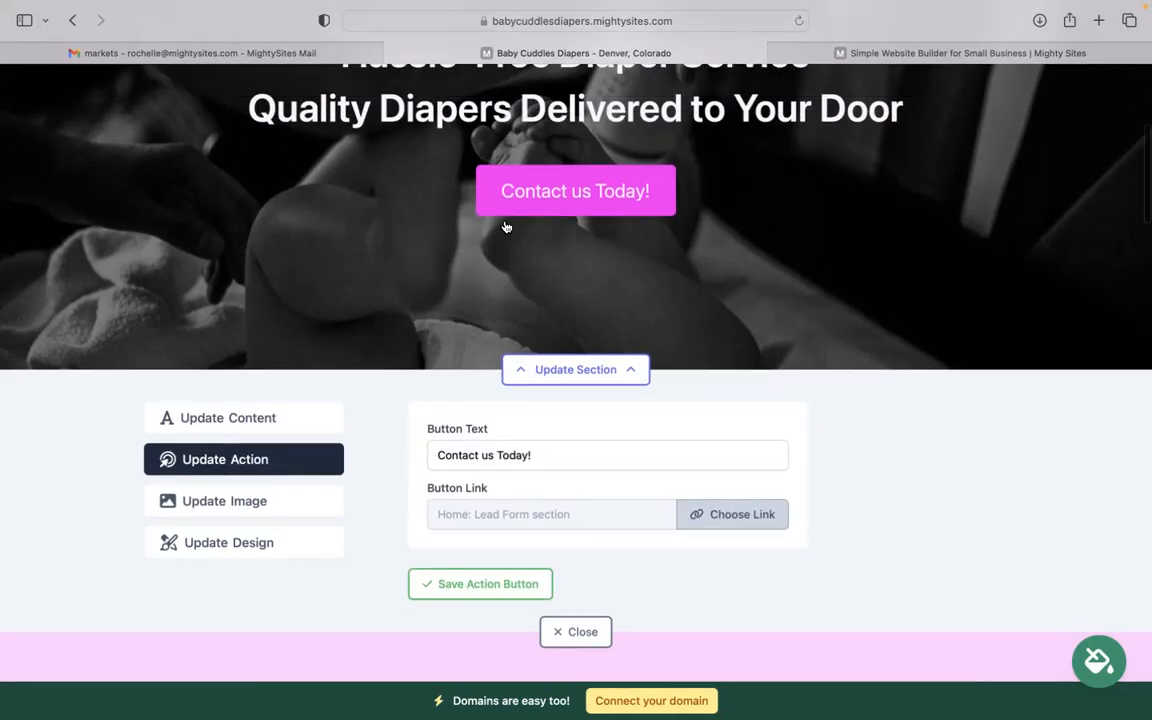
click(712, 514)
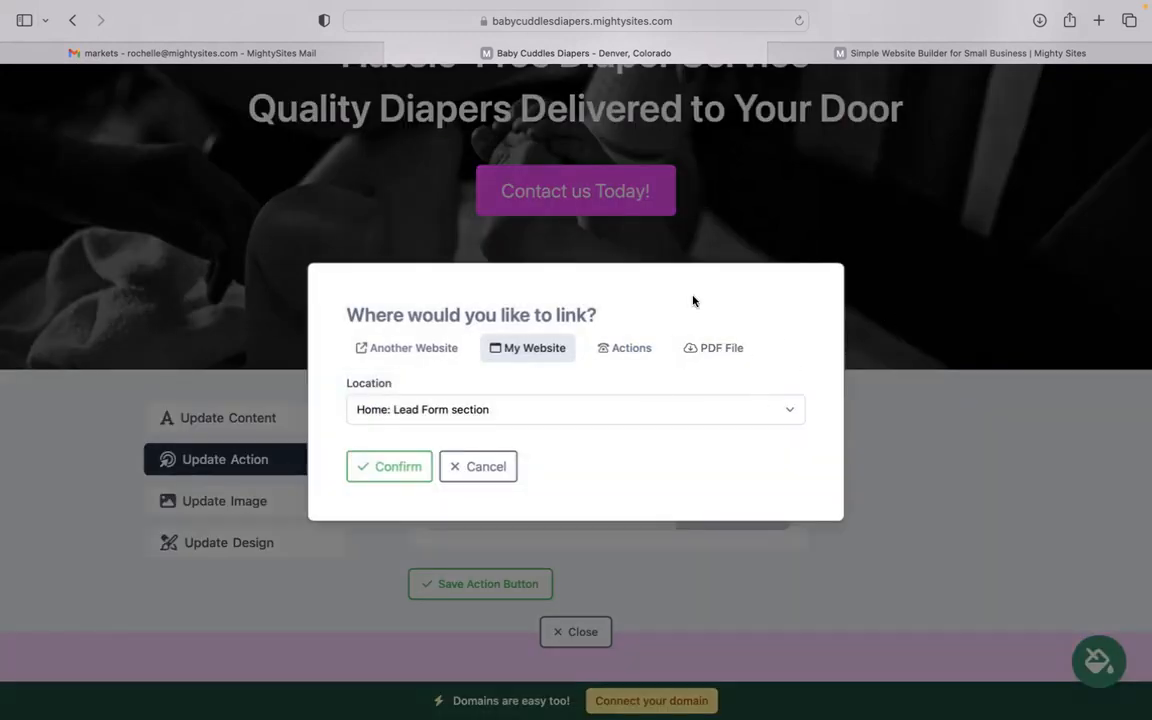
click(478, 466)
scroll(545, 501, down, 3)
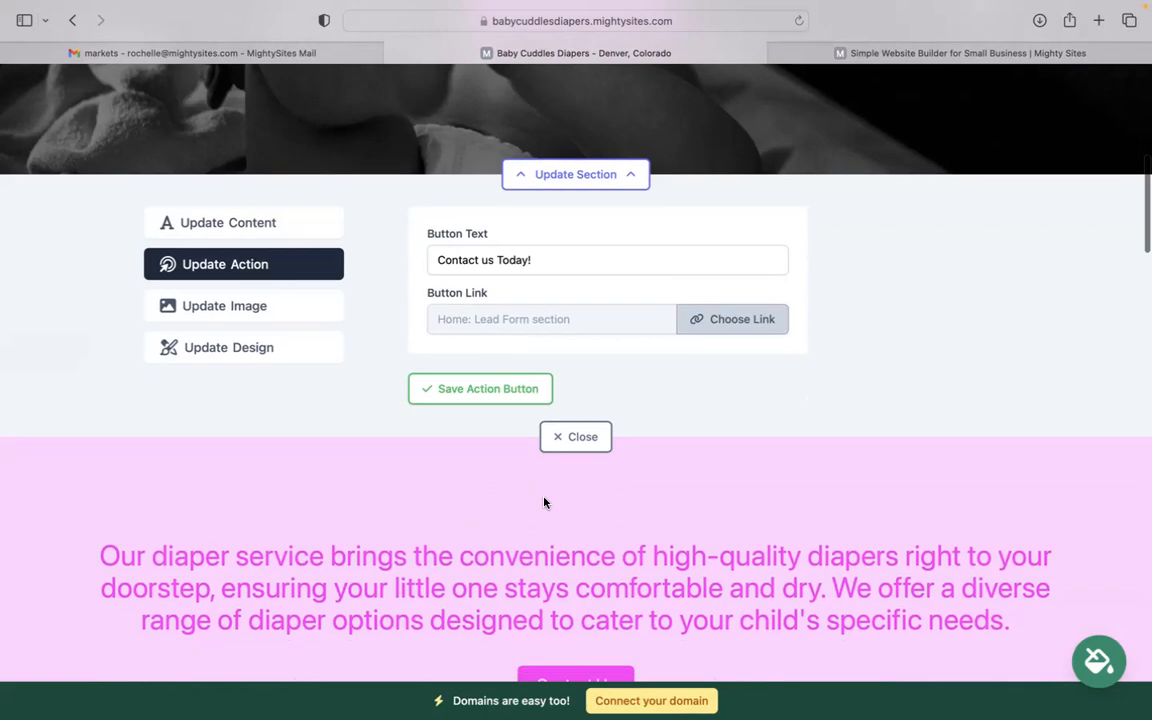
click(571, 437)
scroll(571, 437, down, 5)
scroll(576, 400, down, 15)
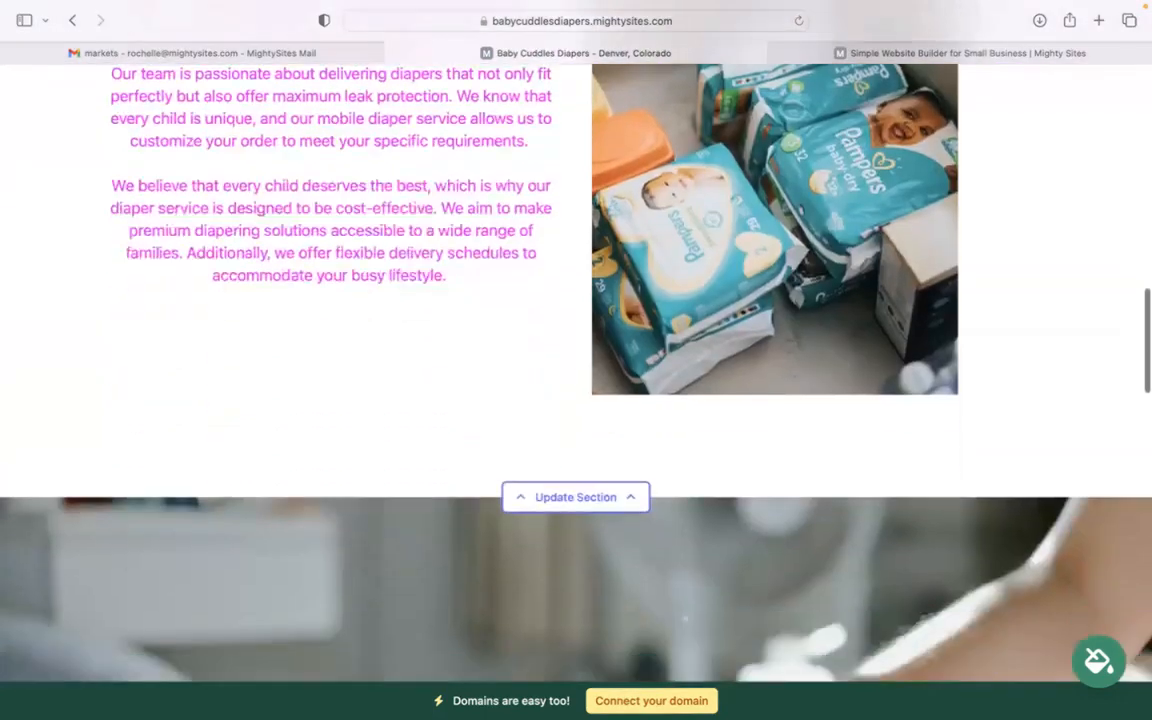
scroll(619, 595, down, 10)
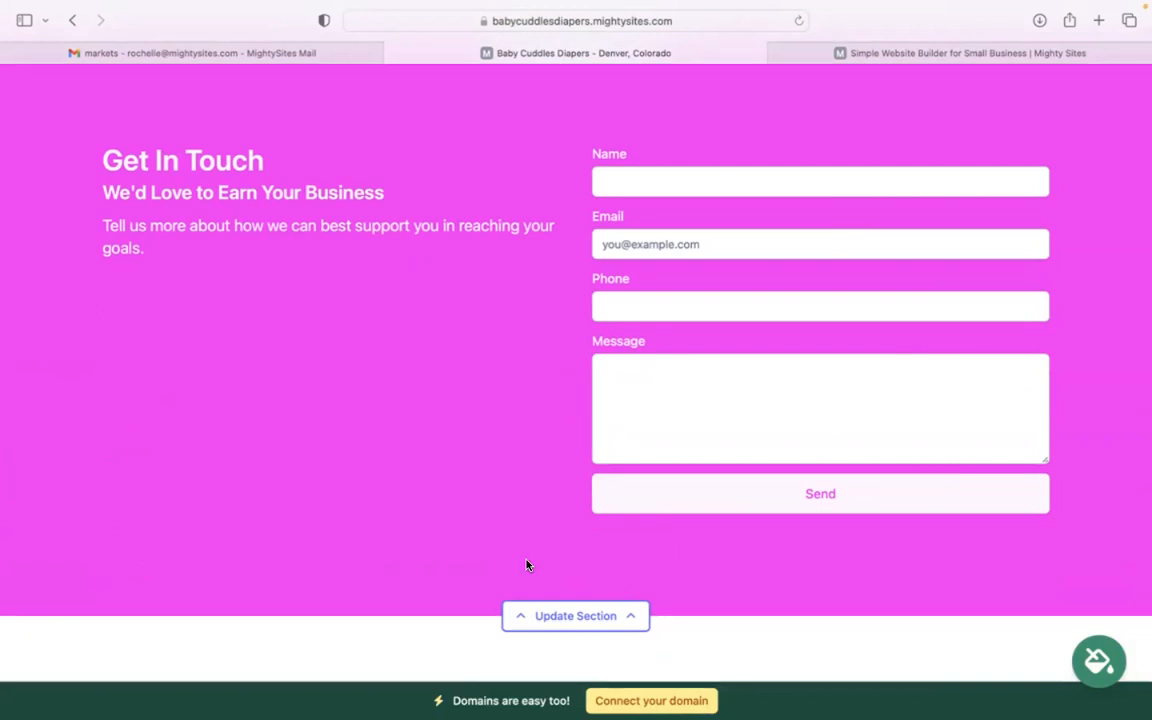
scroll(528, 565, up, 7)
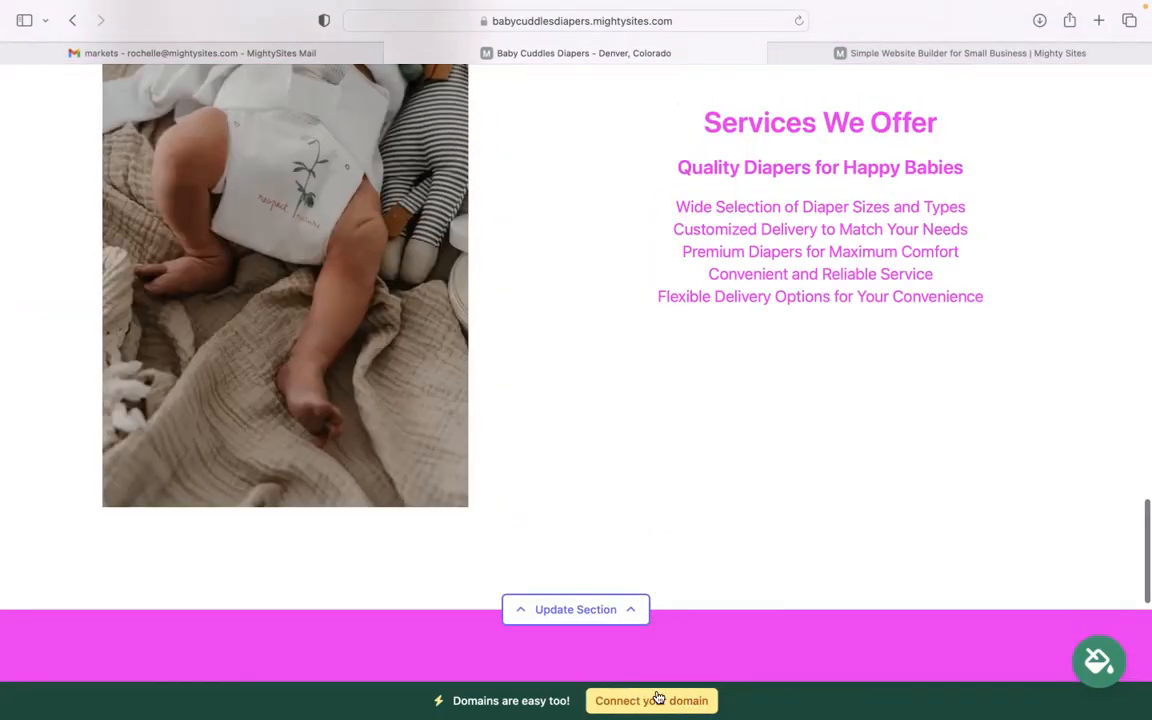
scroll(707, 597, up, 3)
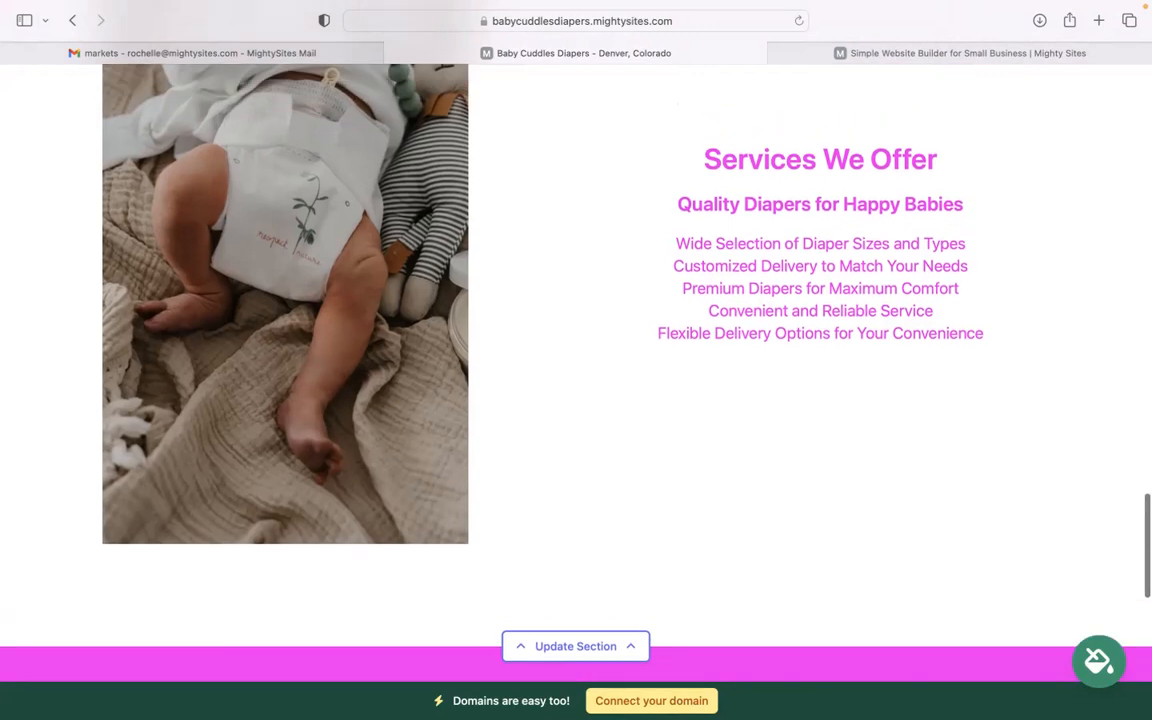
scroll(576, 380, up, 6)
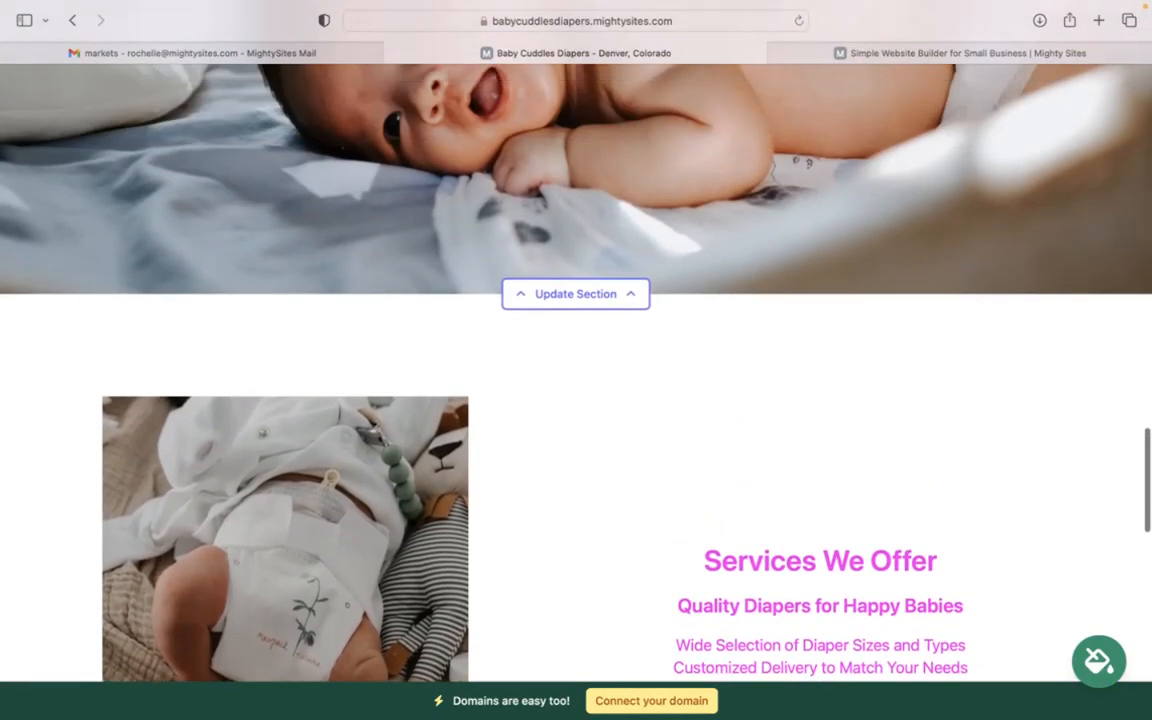
scroll(576, 380, up, 7)
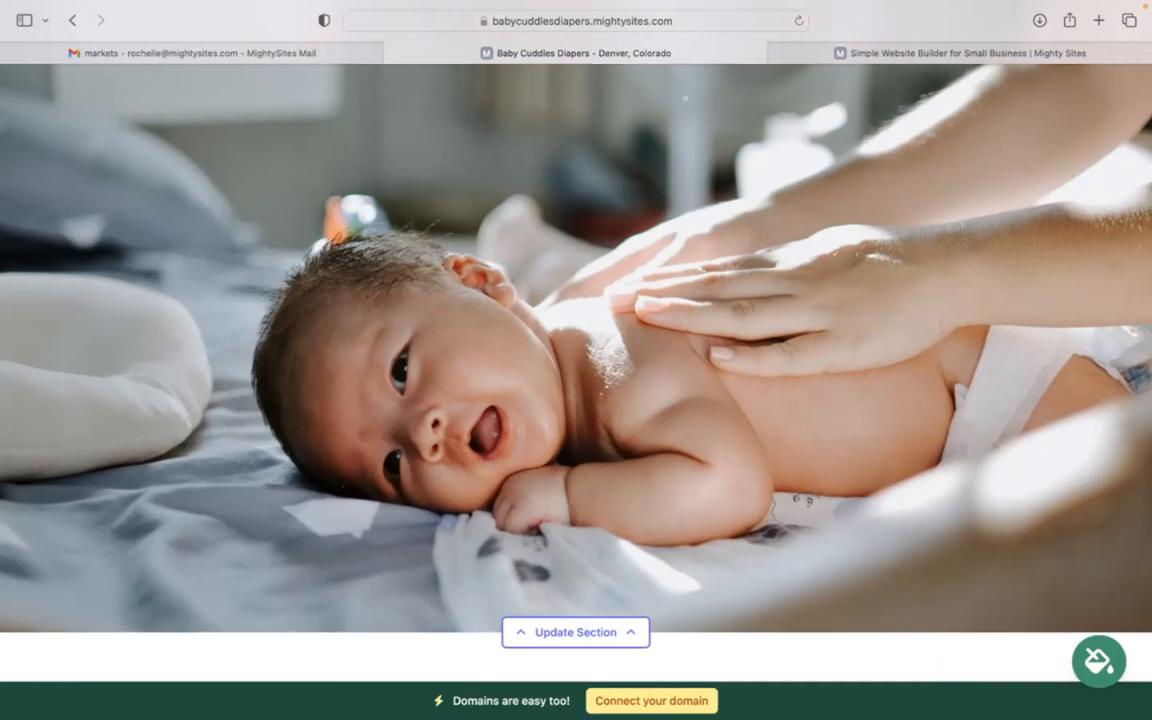
scroll(711, 656, up, 1)
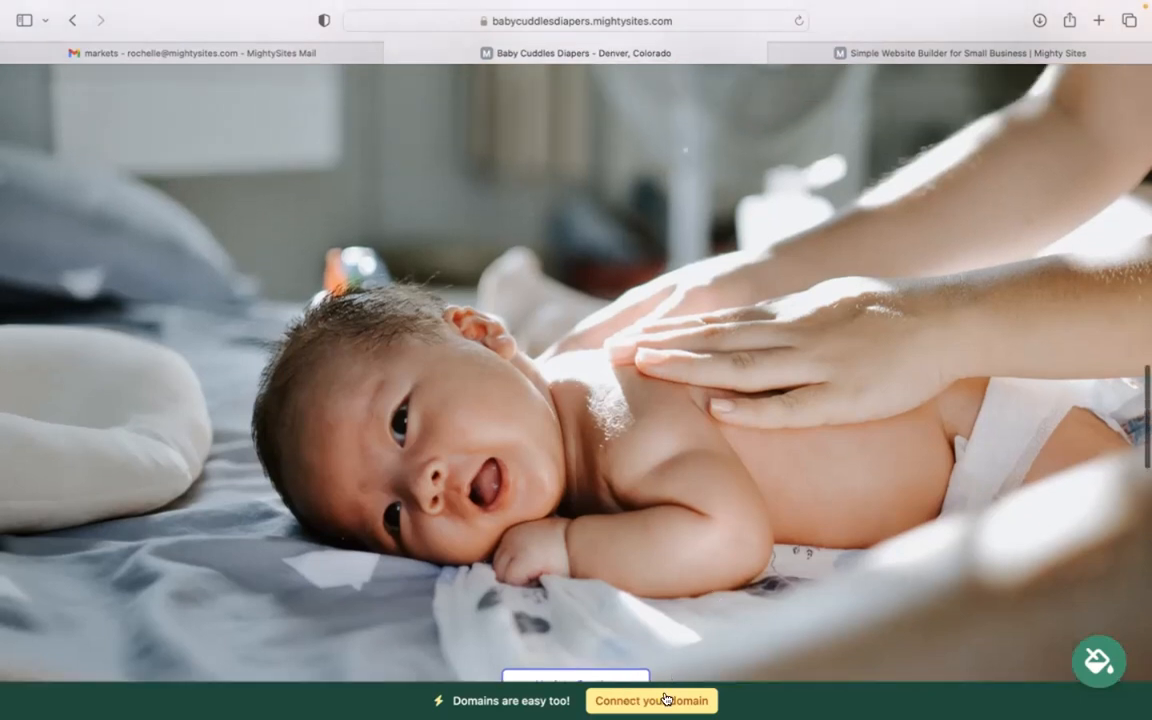
scroll(600, 630, up, 7)
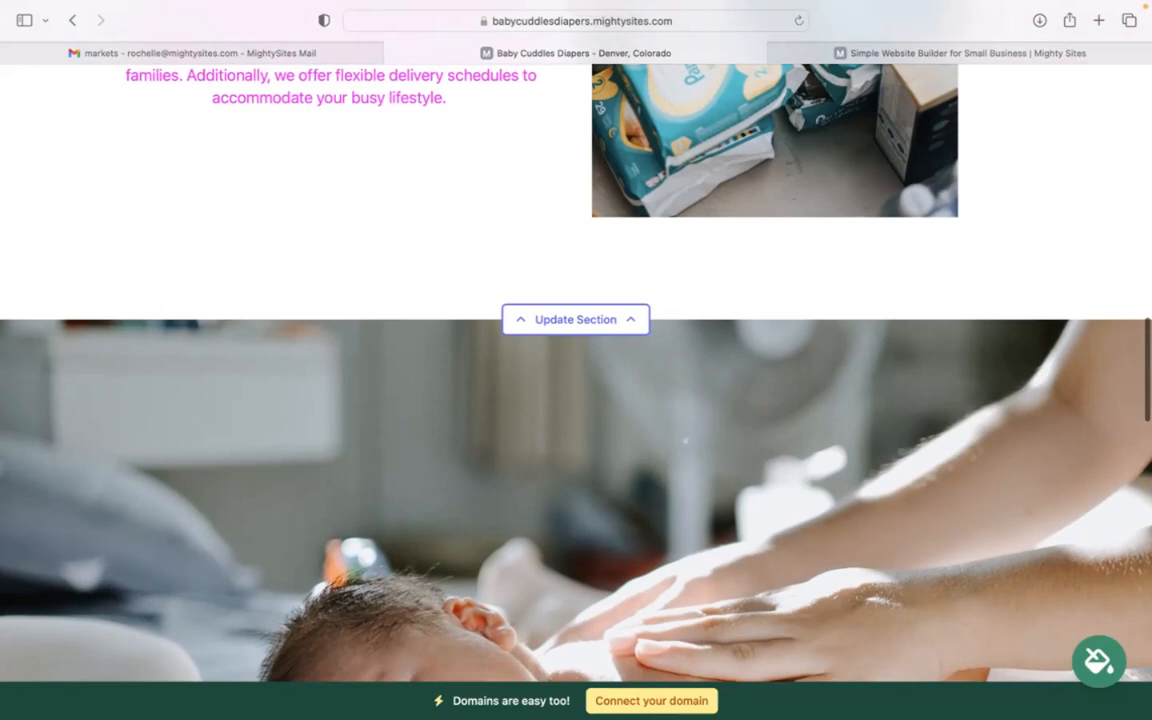
scroll(518, 360, up, 9)
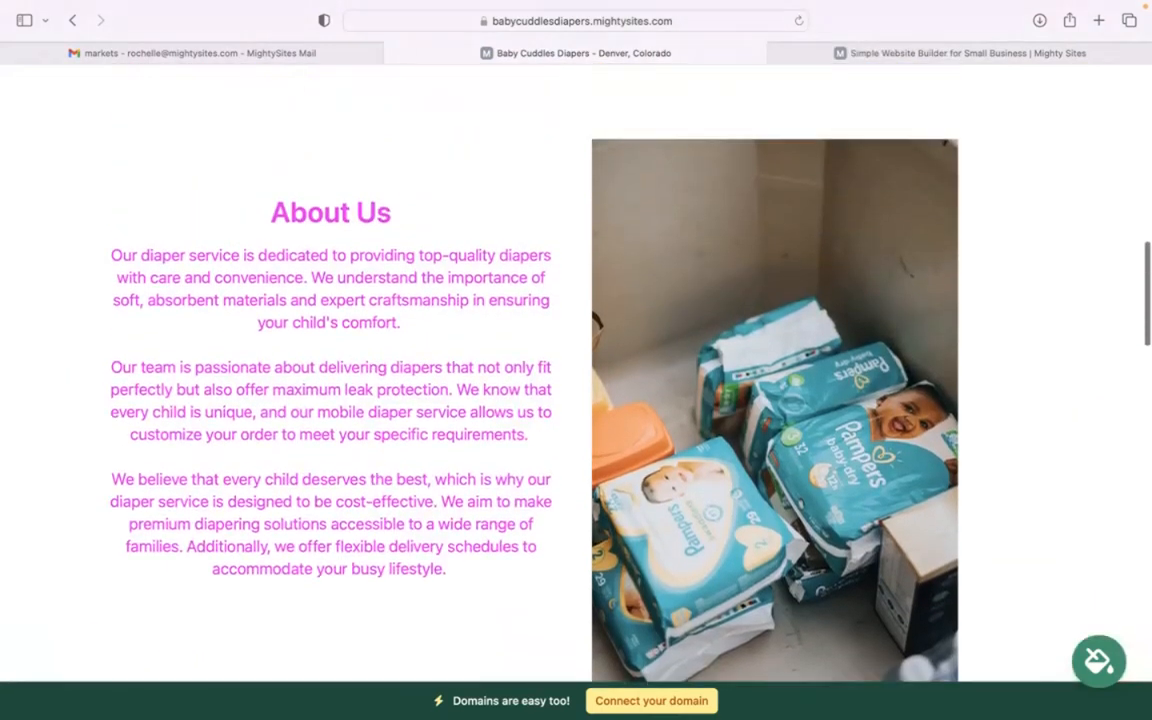
scroll(576, 380, up, 9)
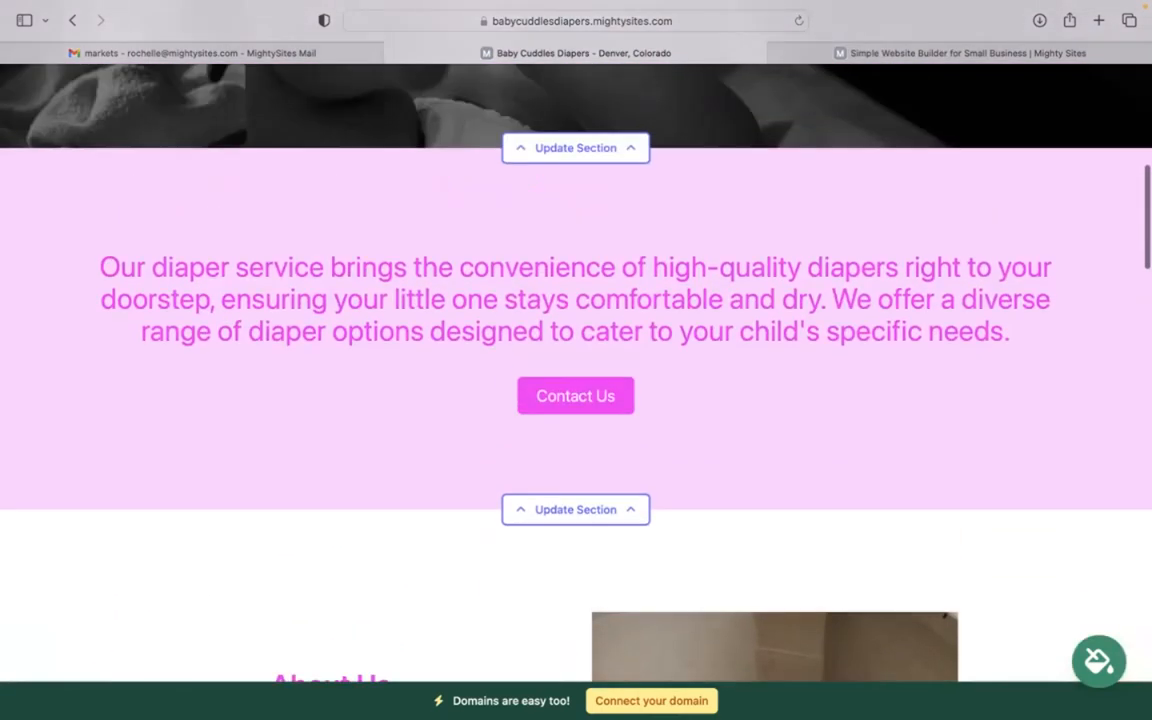
scroll(576, 380, up, 7)
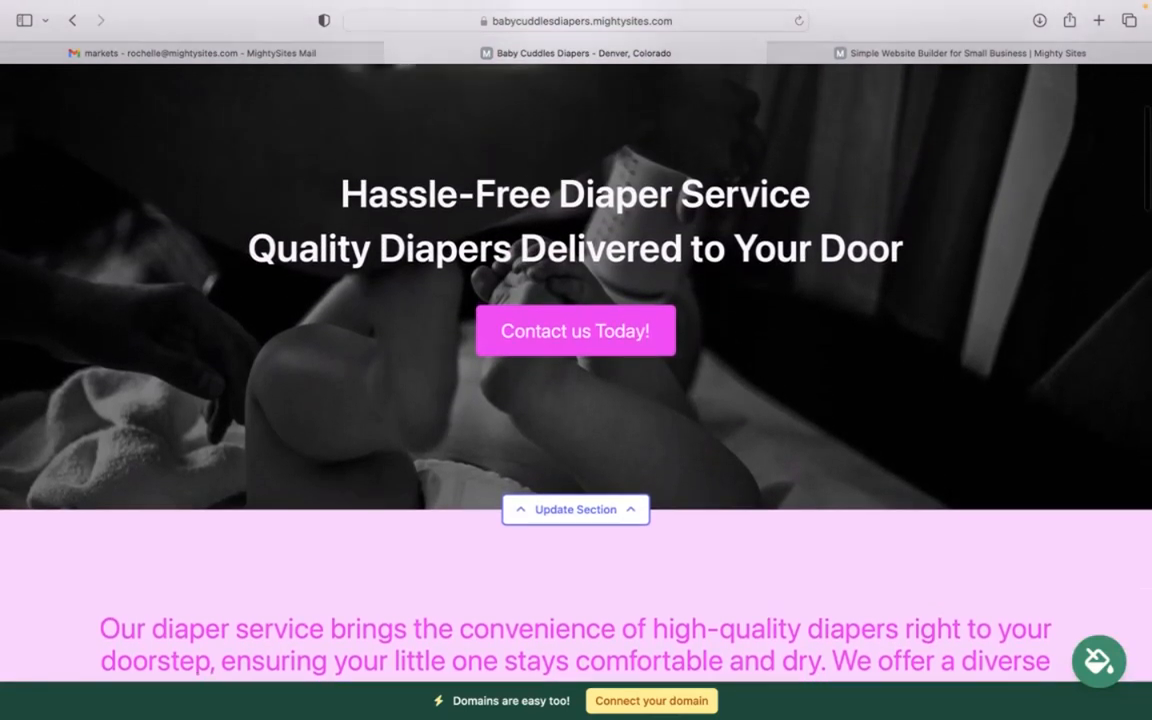
scroll(576, 380, up, 5)
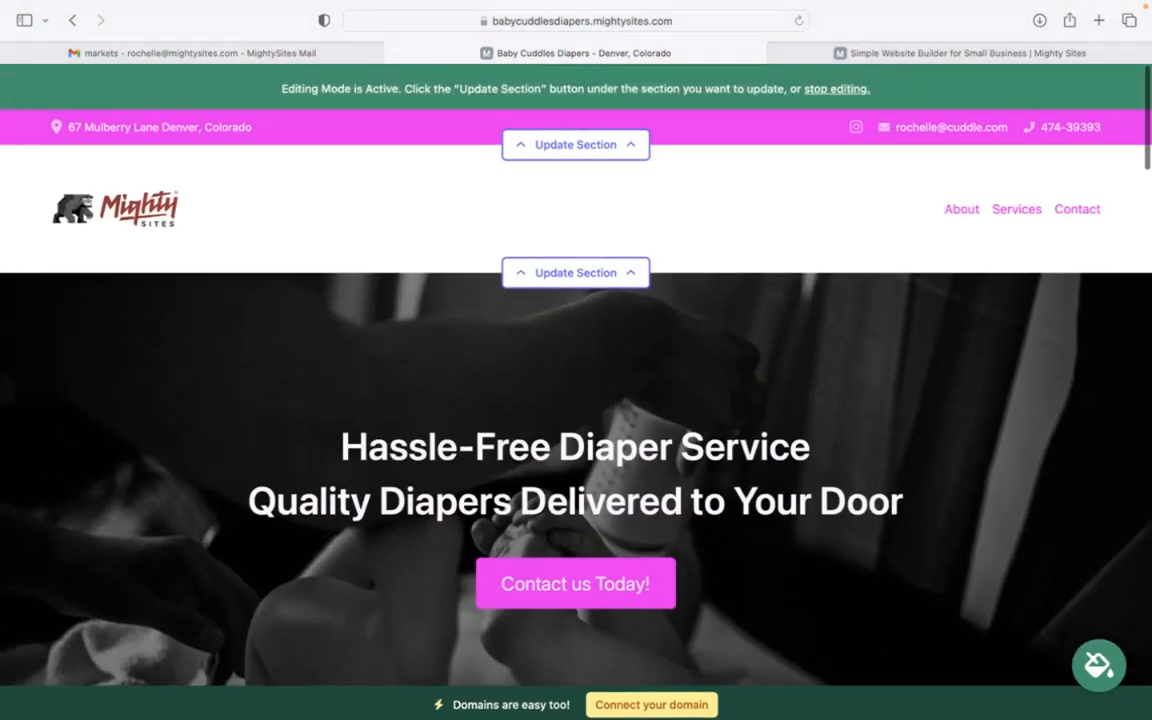